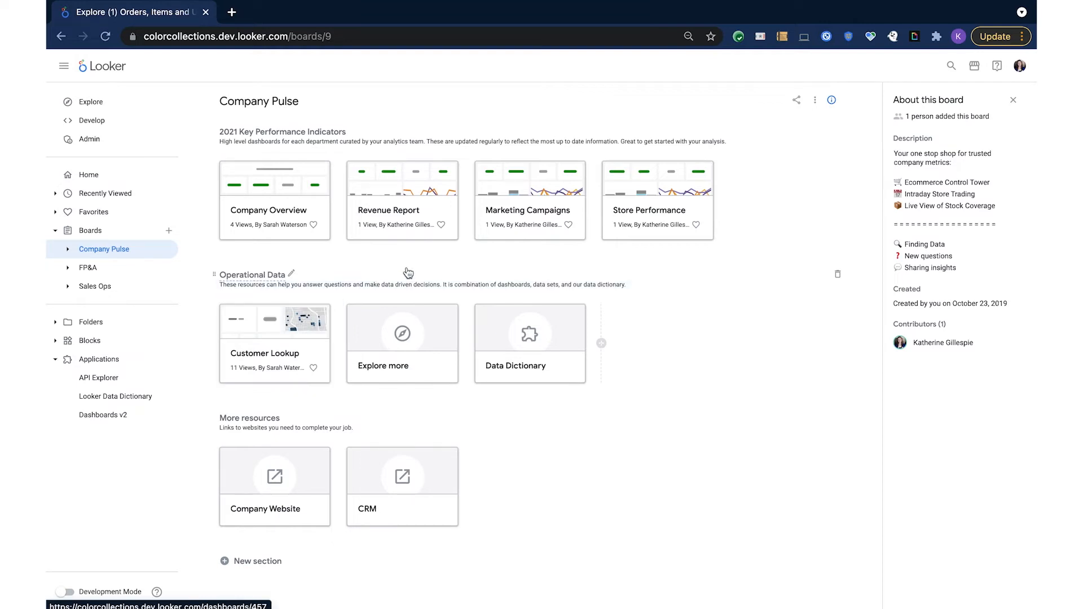
Review the Company Pulse board's available actions and who can access it, and close the sharing dialog
left_click(814, 102)
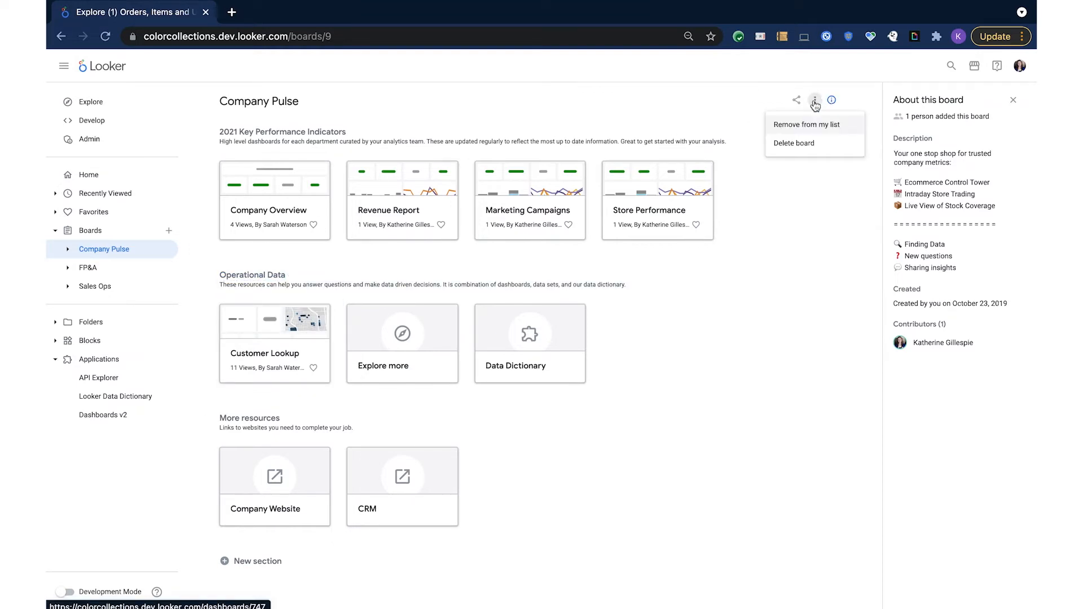
left_click(795, 99)
left_click(795, 100)
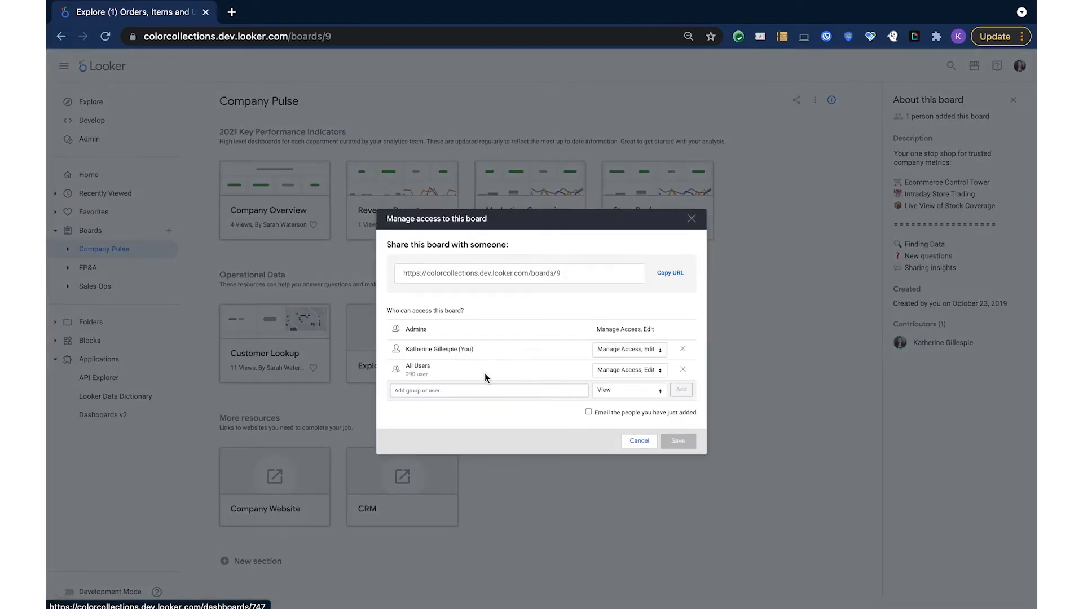
left_click(643, 443)
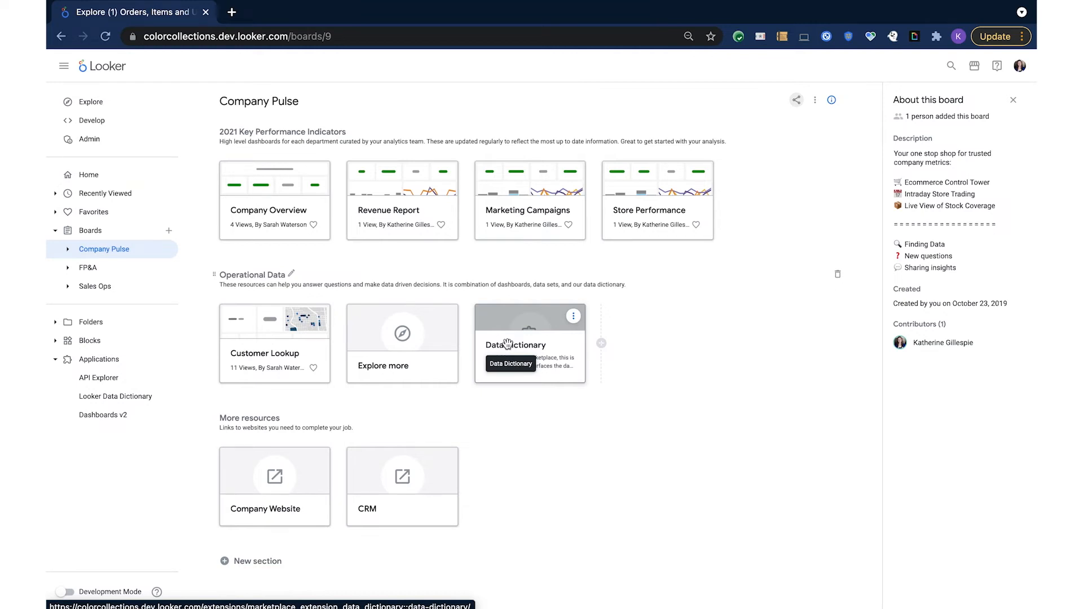
Open the Explore linked from the Operational Data section and load the prebuilt analysis "Which Brands Have Repeat Orders?"
left_click(383, 355)
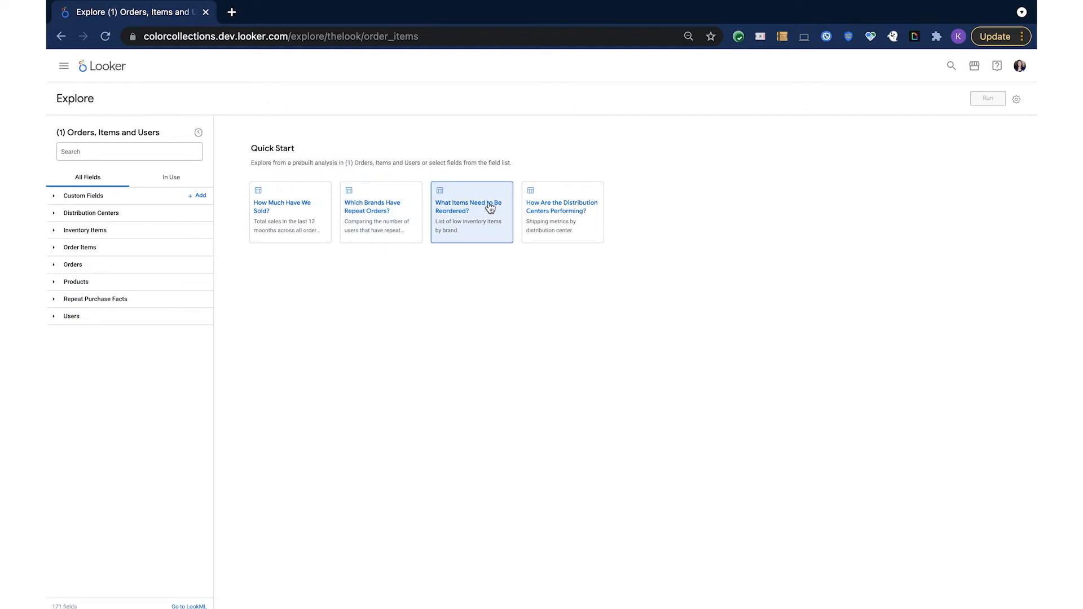
left_click(386, 216)
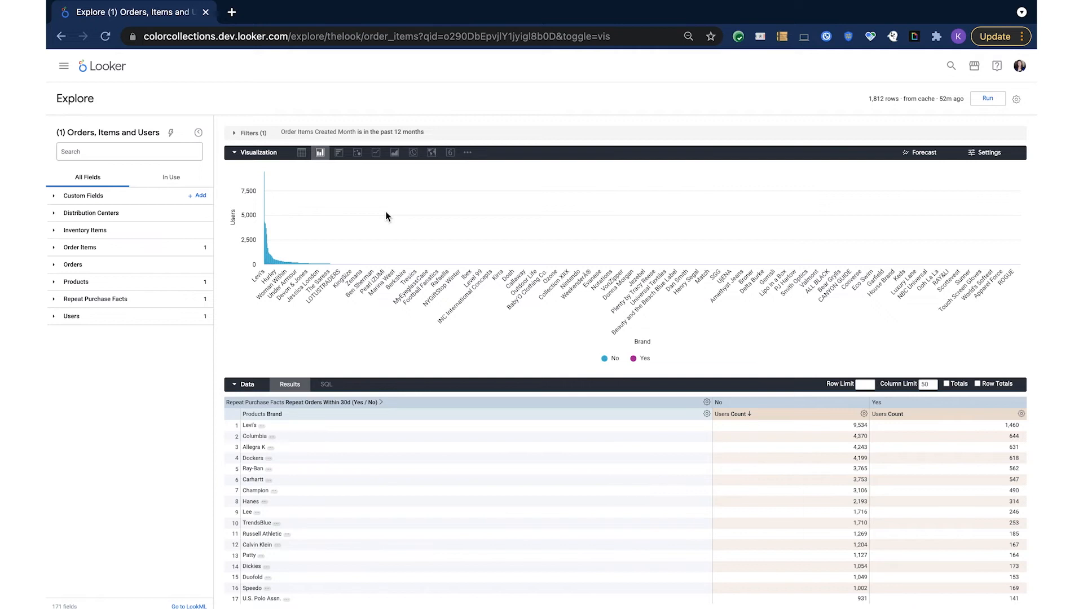
mouse_move(267, 220)
Start a custom grouping of the Products Brand field and name its first group "Top 5 Brands"
left_click(707, 415)
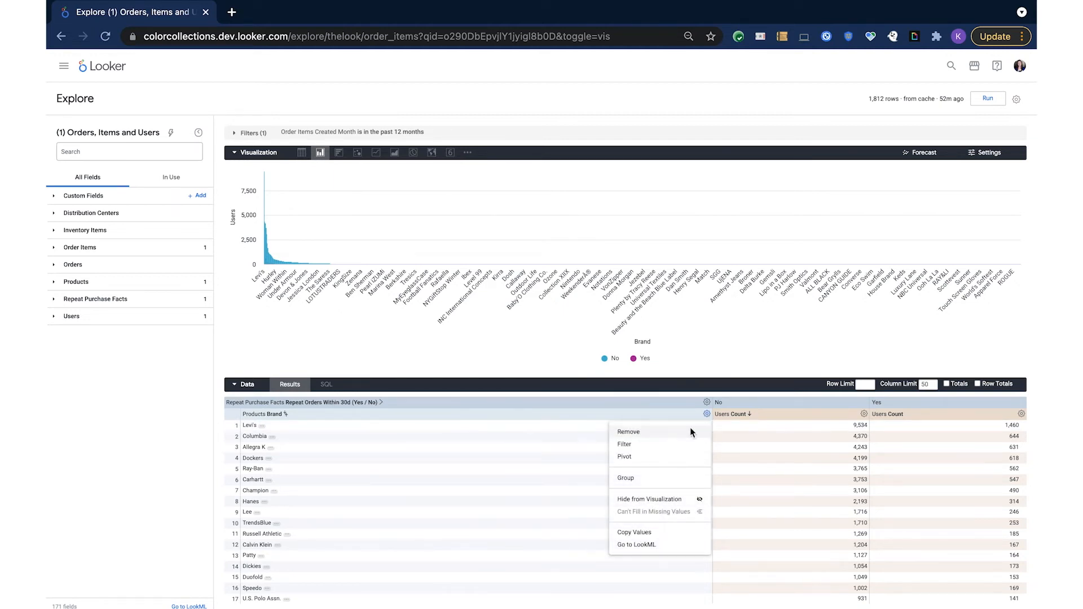
left_click(650, 480)
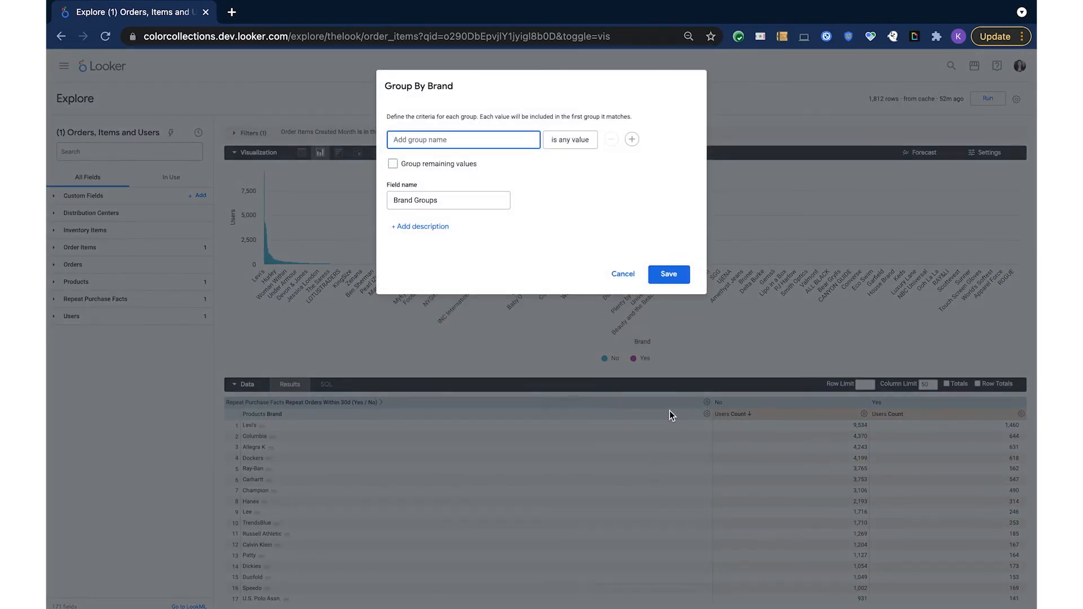
type("Top 5 Brands")
Define the Top 5 Brands group as brands that are Levi's, Columbia, Allegra K, Dockers or Ray-Ban
left_click(562, 146)
left_click(562, 146)
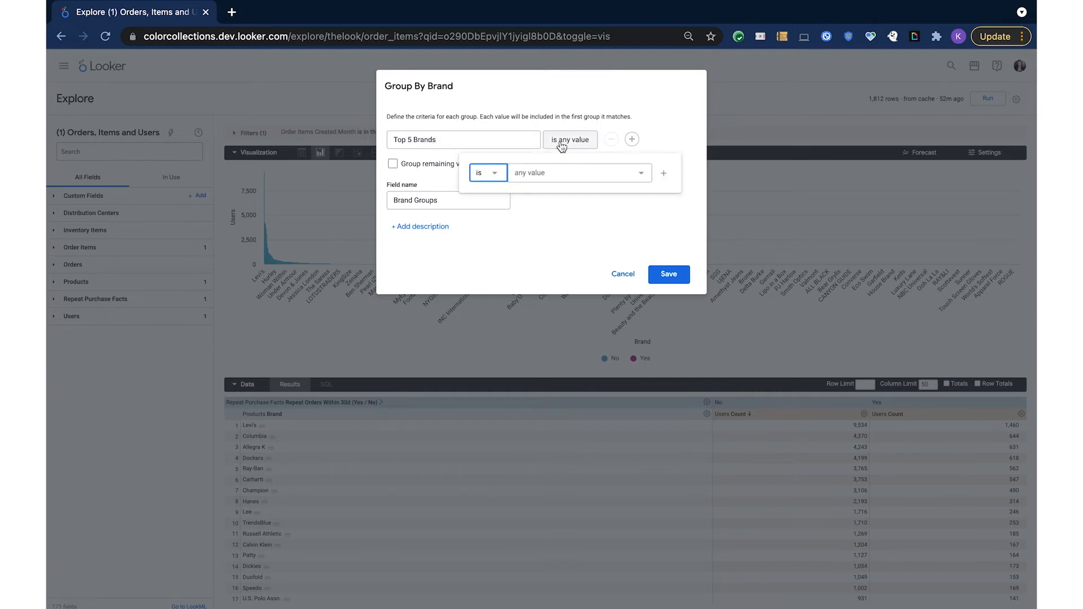
left_click(495, 174)
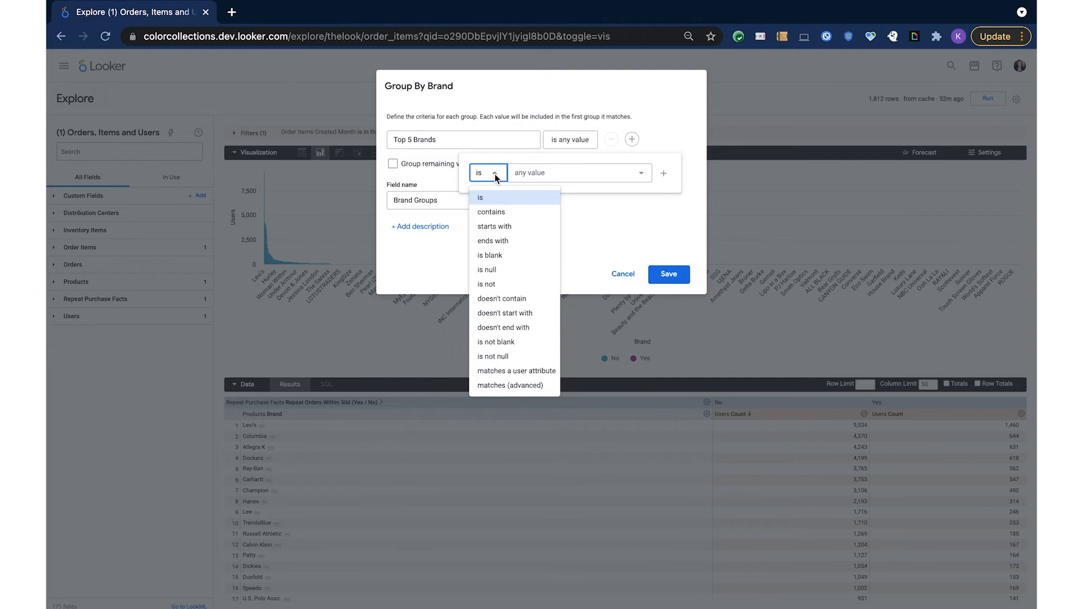
left_click(530, 175)
type("Levi's")
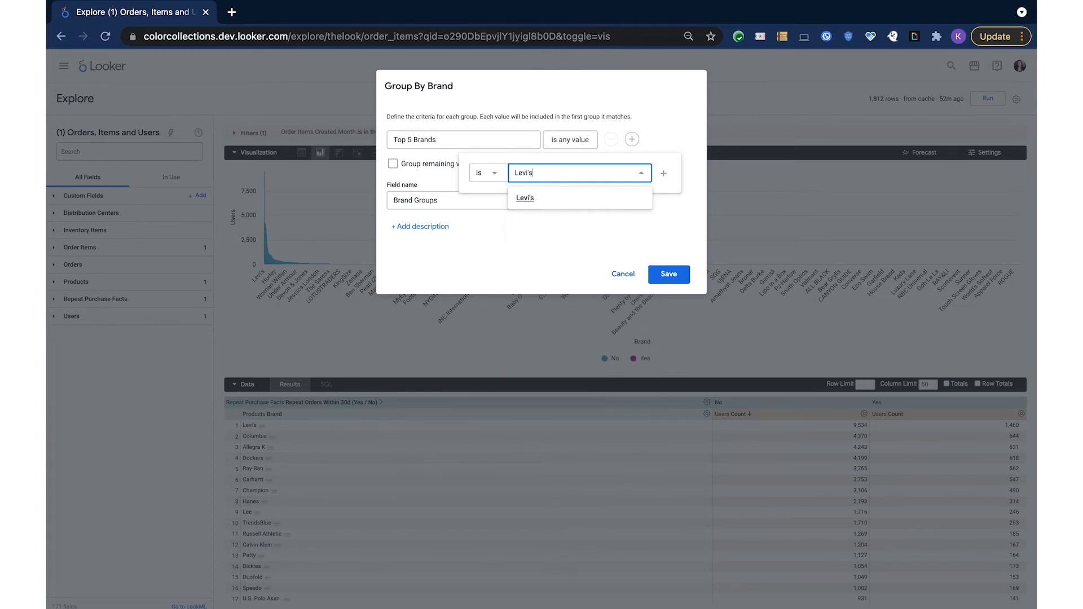
key("Return")
type("Columbia")
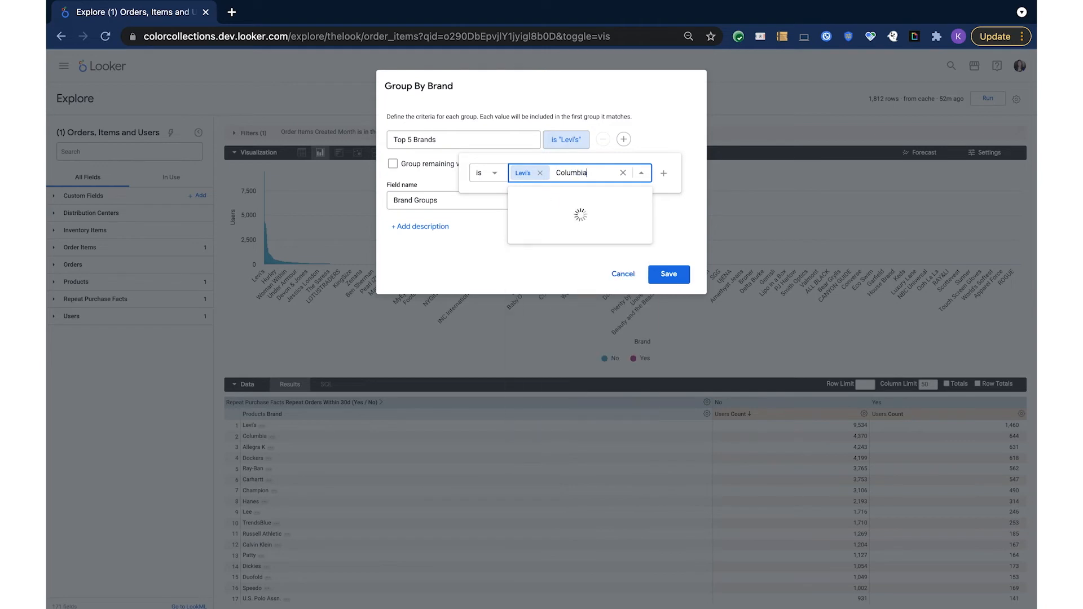
key("Return")
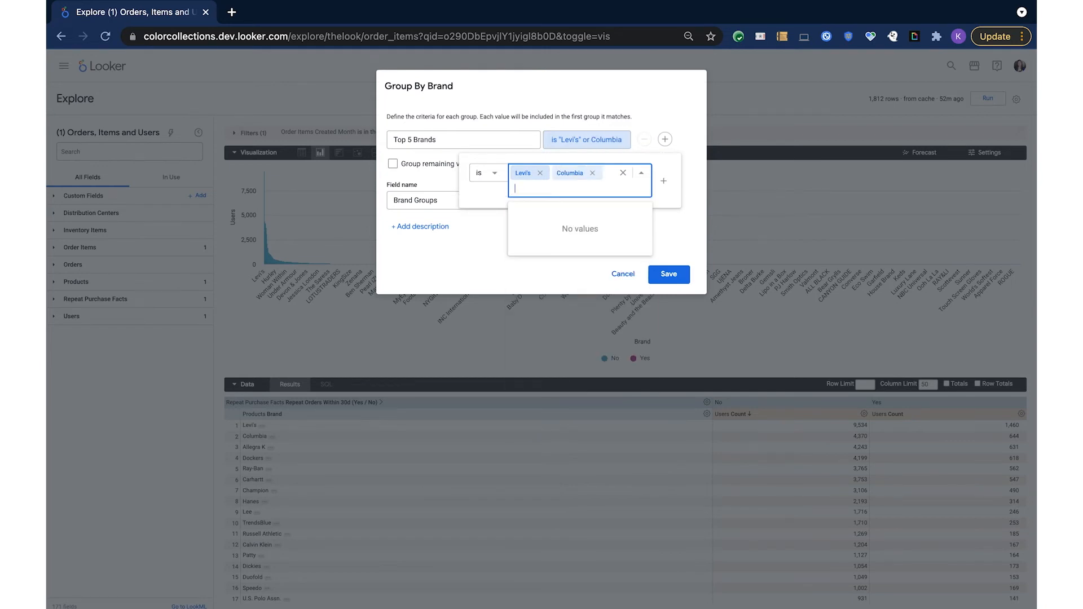
type("Allegra")
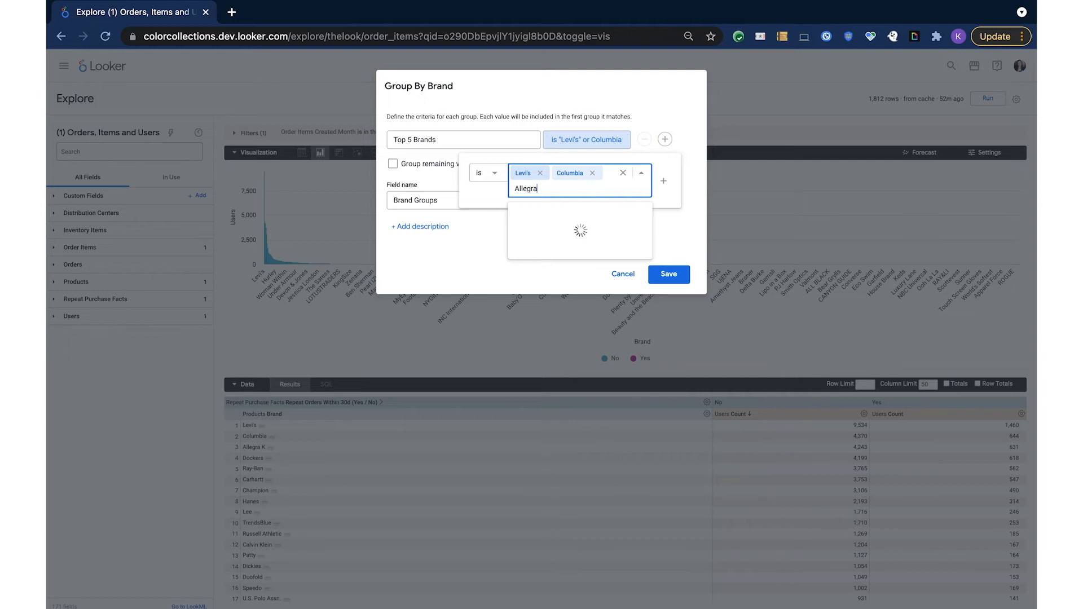
type(" K")
key("Return")
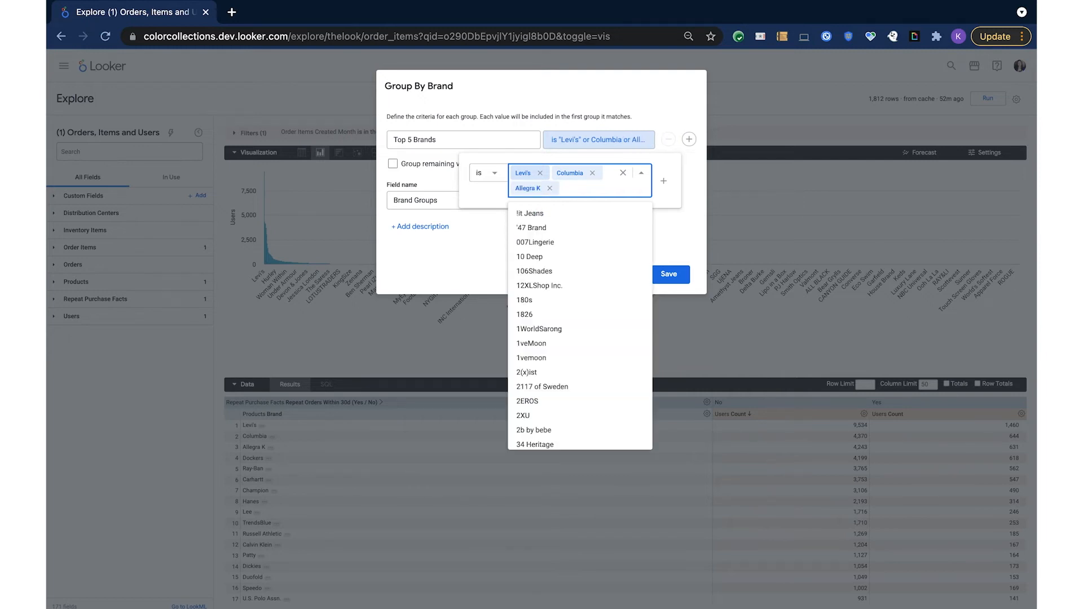
type("Dockers")
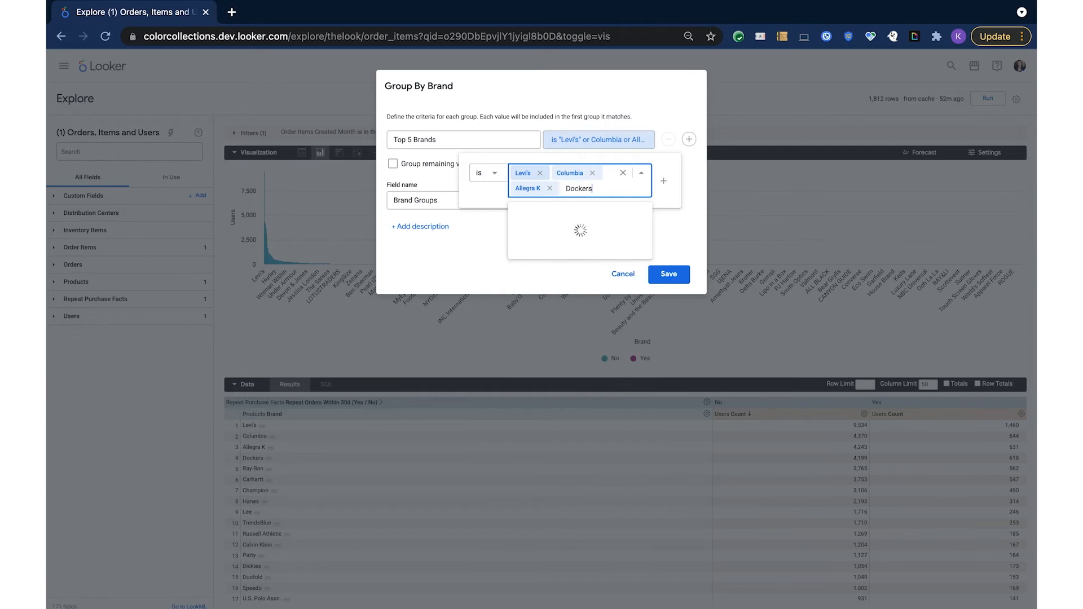
key("Return")
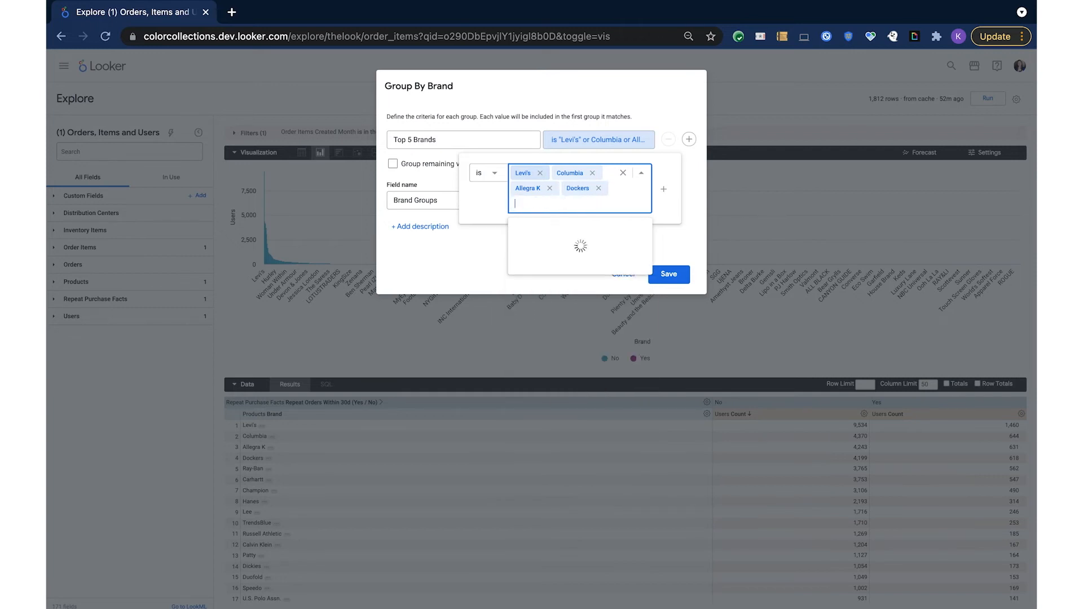
type("Ray-Ban")
key("Return")
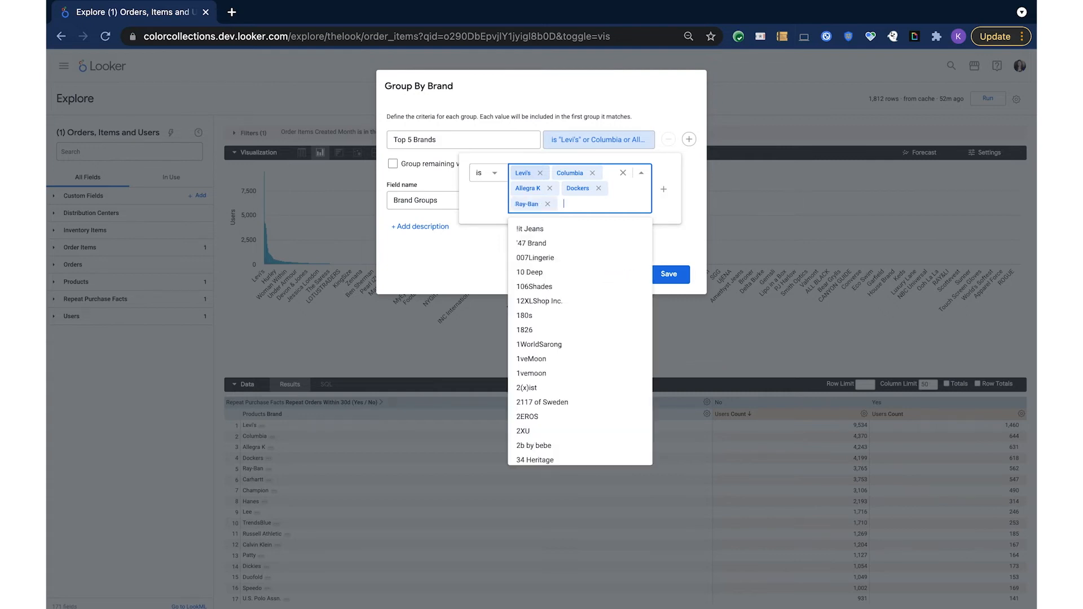
Group all remaining brand values under the name "All Other Brands"
left_click(393, 164)
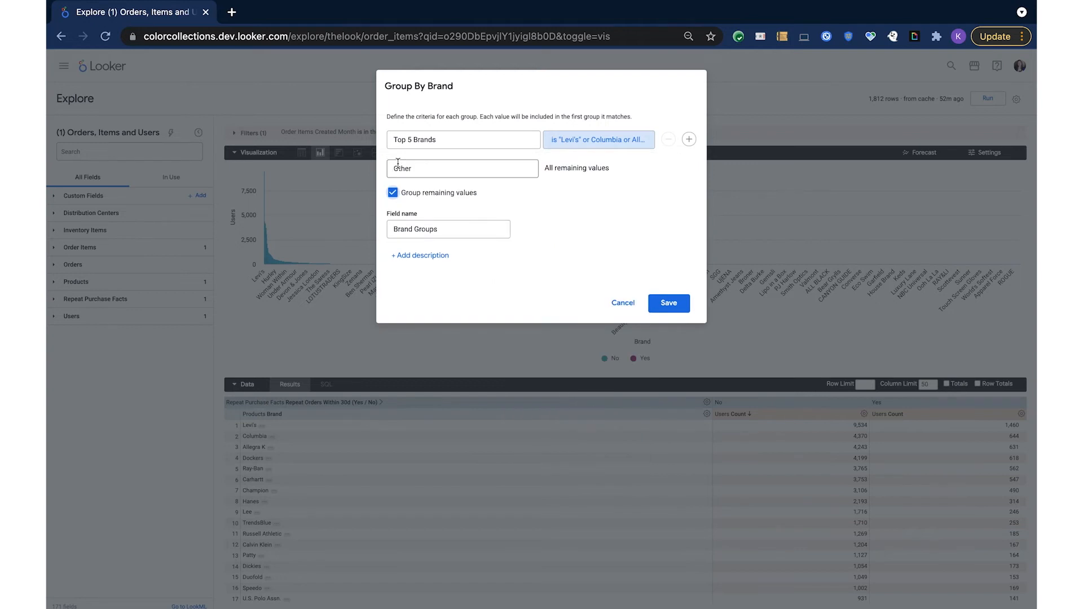
left_click(395, 172)
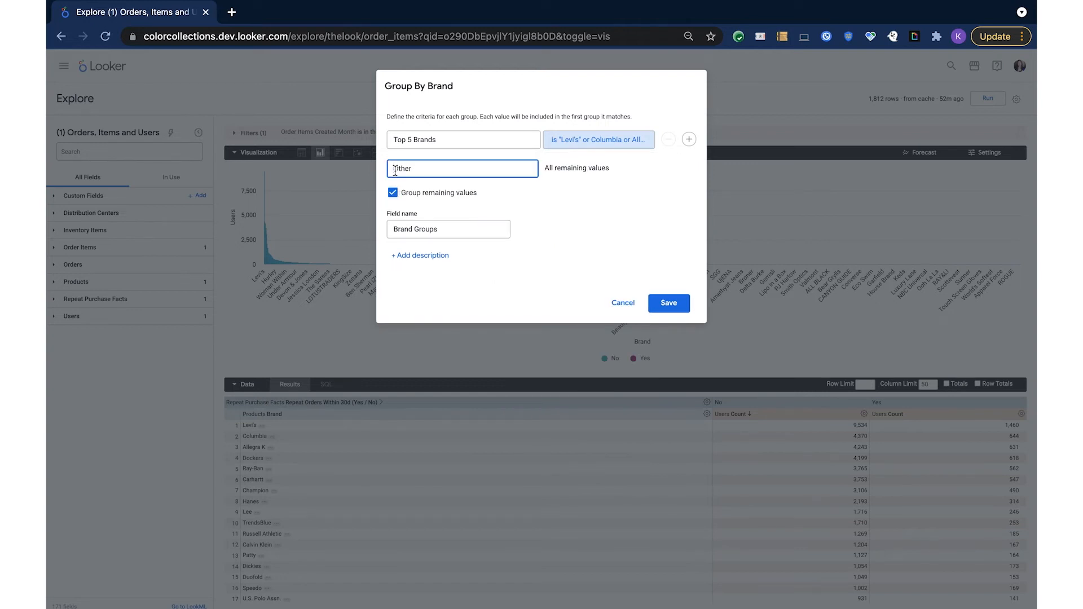
type("All")
left_click(429, 172)
type("Brands")
Name the grouped field "Brand Groups by User Count" and save the grouping
left_click(447, 229)
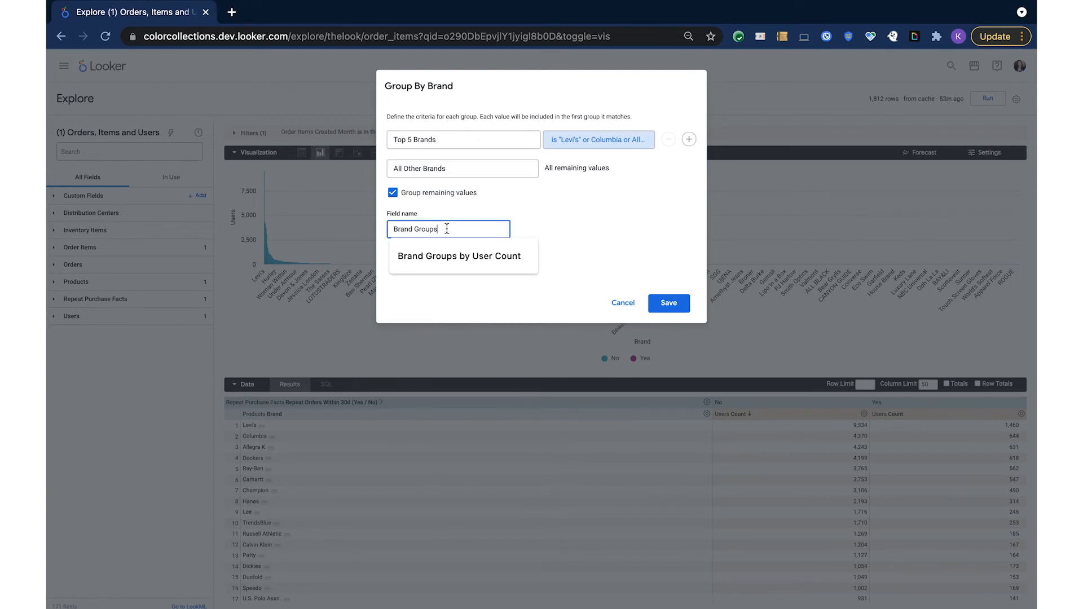
left_click(490, 260)
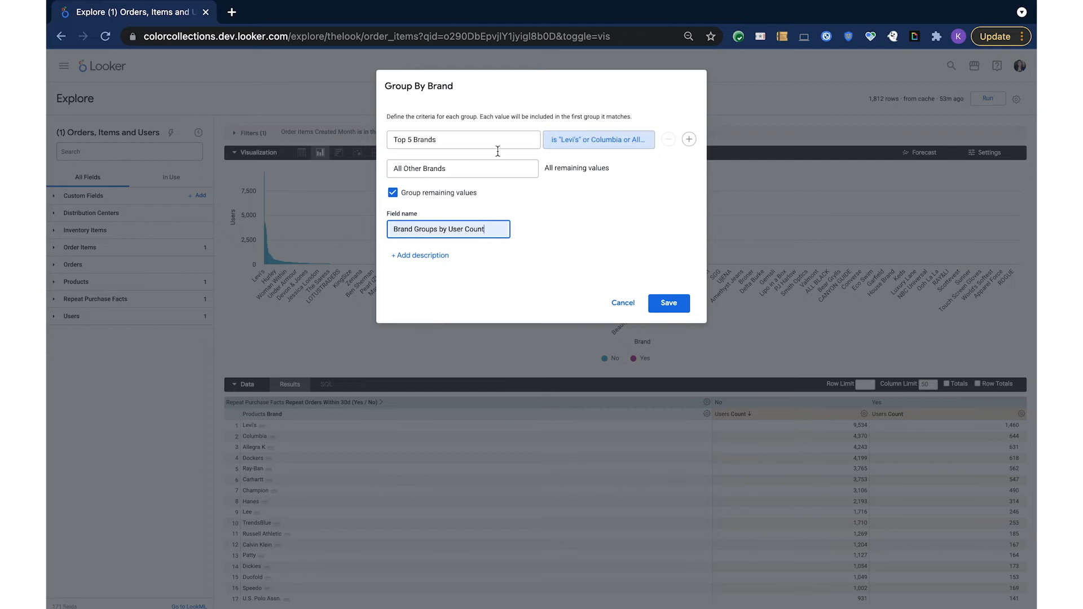
left_click(680, 306)
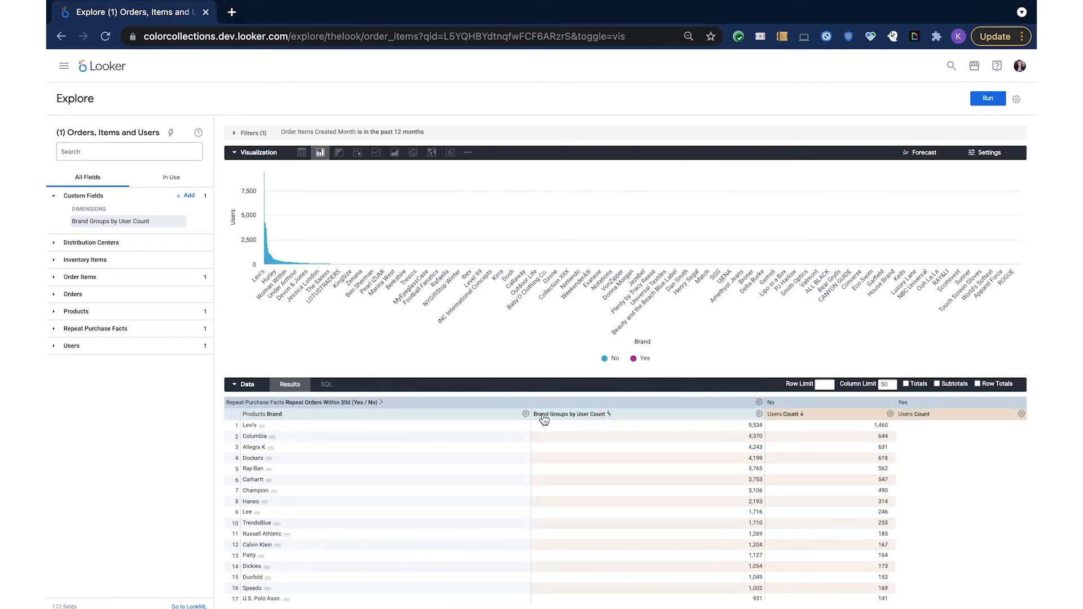
Remove the Products Brand field from the results and rerun the query using only the brand groups
left_click(526, 415)
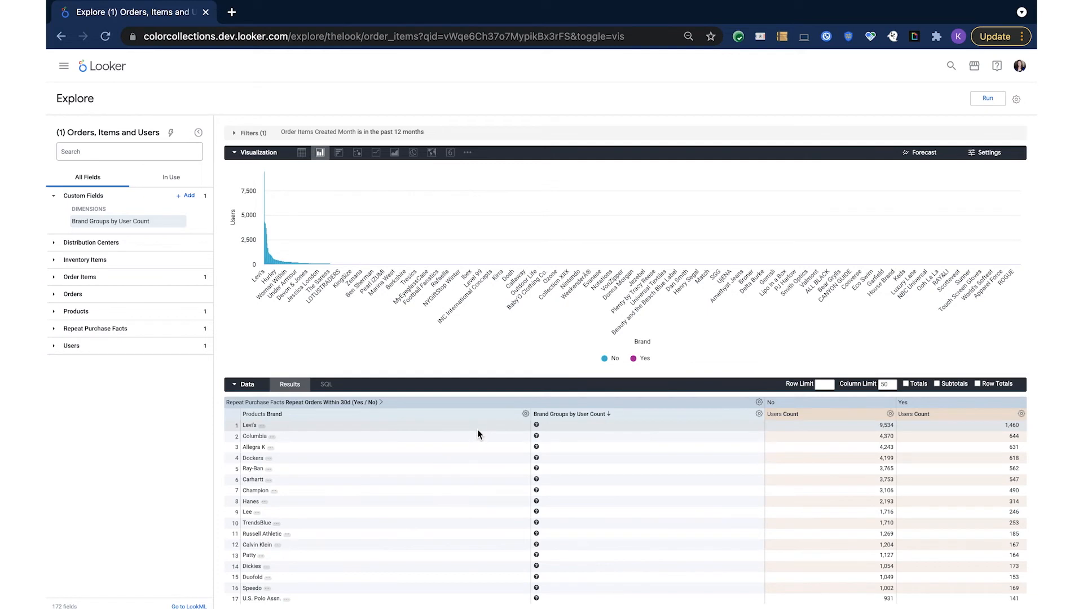
left_click(526, 414)
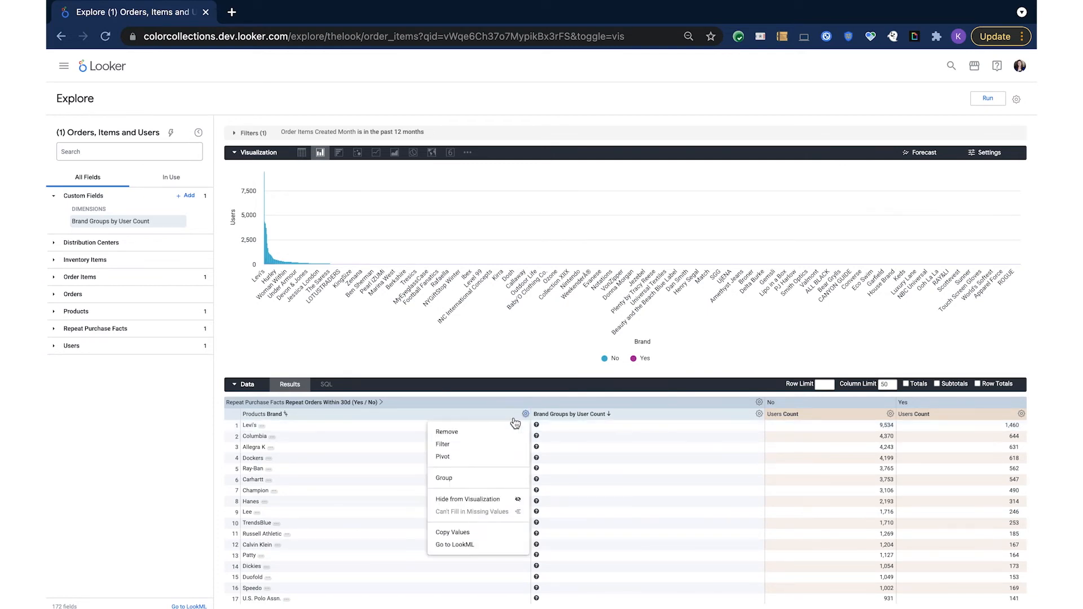
left_click(457, 433)
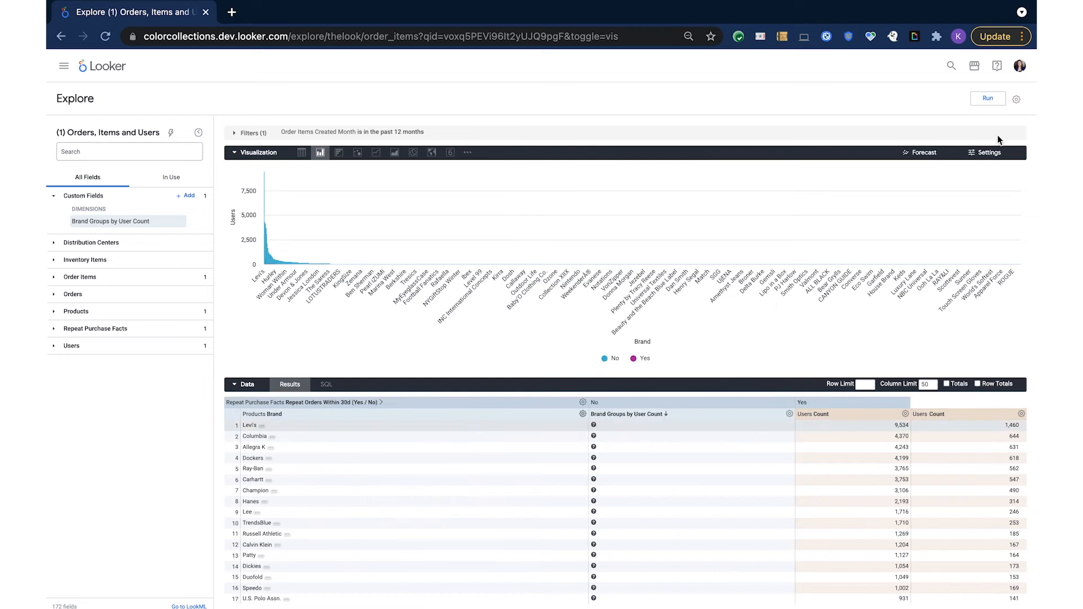
left_click(985, 102)
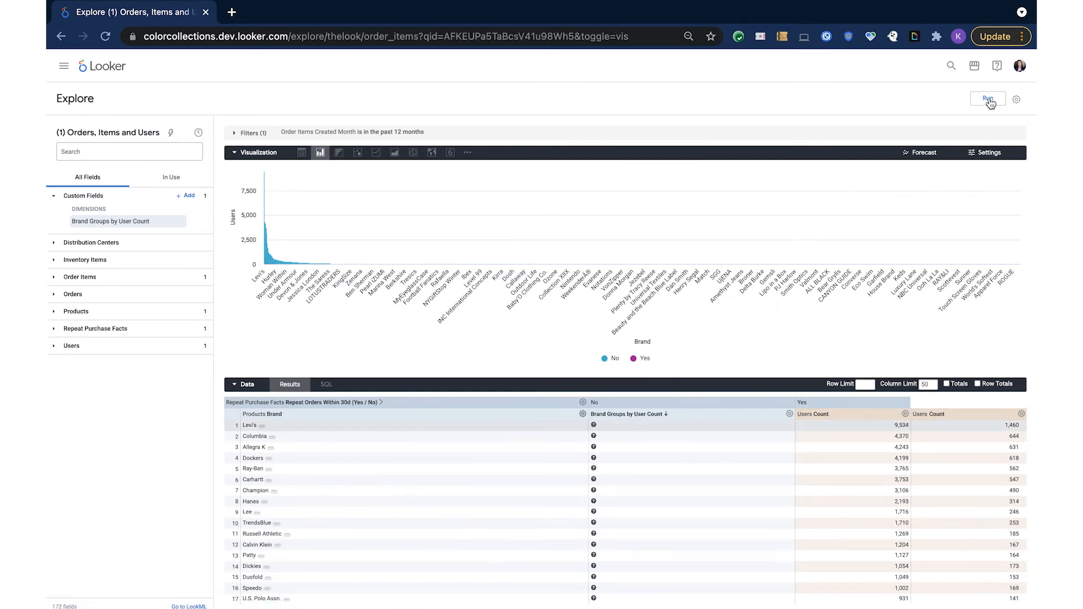
left_click(987, 100)
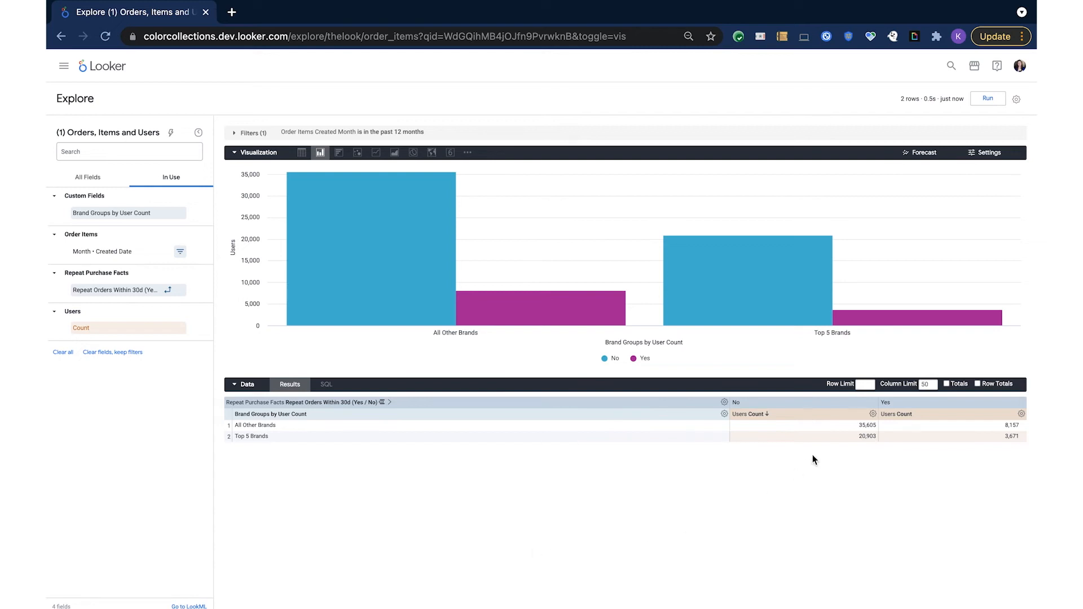
Replace the Users Count measure with Order Items Total Sale Price and rerun the query
left_click(873, 415)
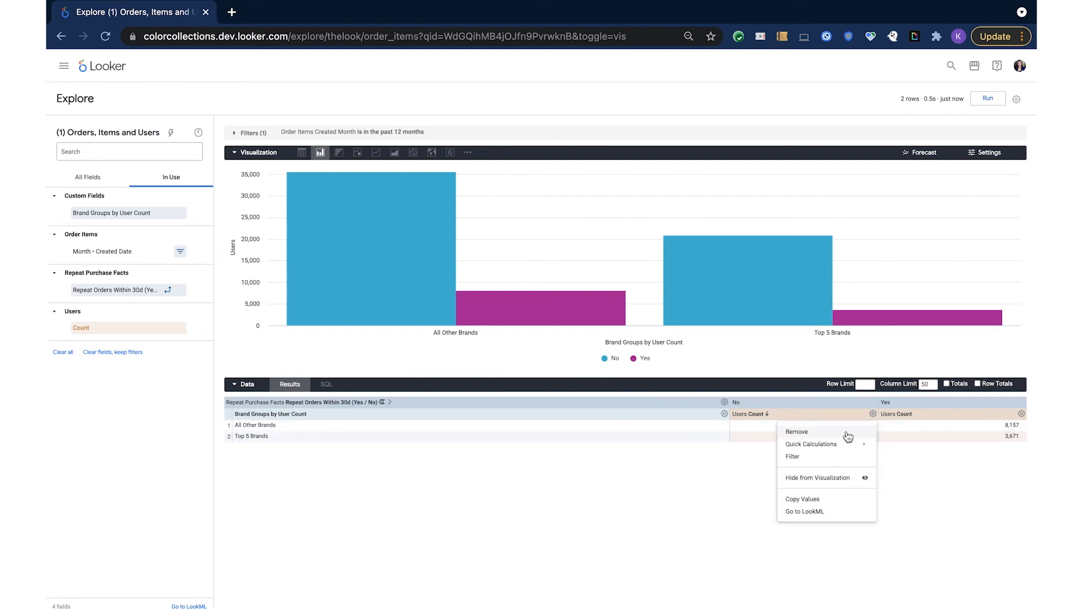
left_click(781, 439)
left_click(95, 153)
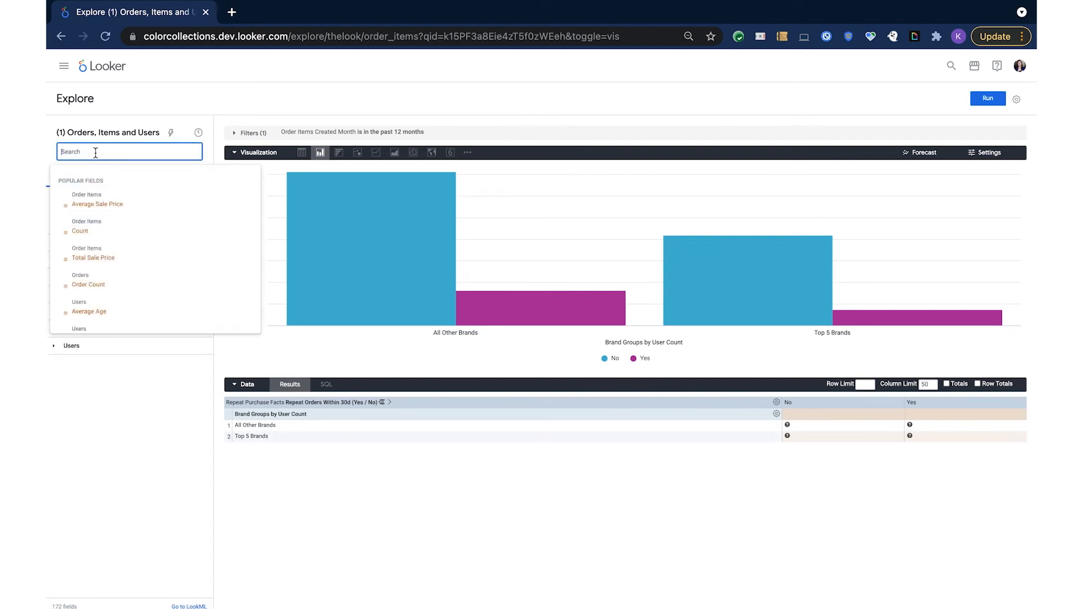
left_click(124, 257)
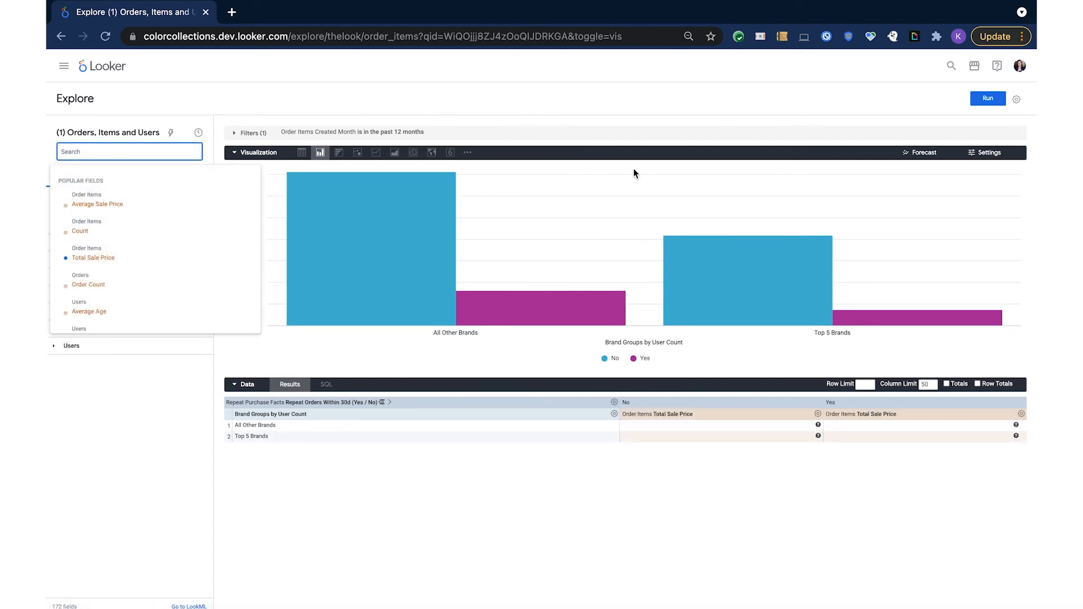
left_click(988, 99)
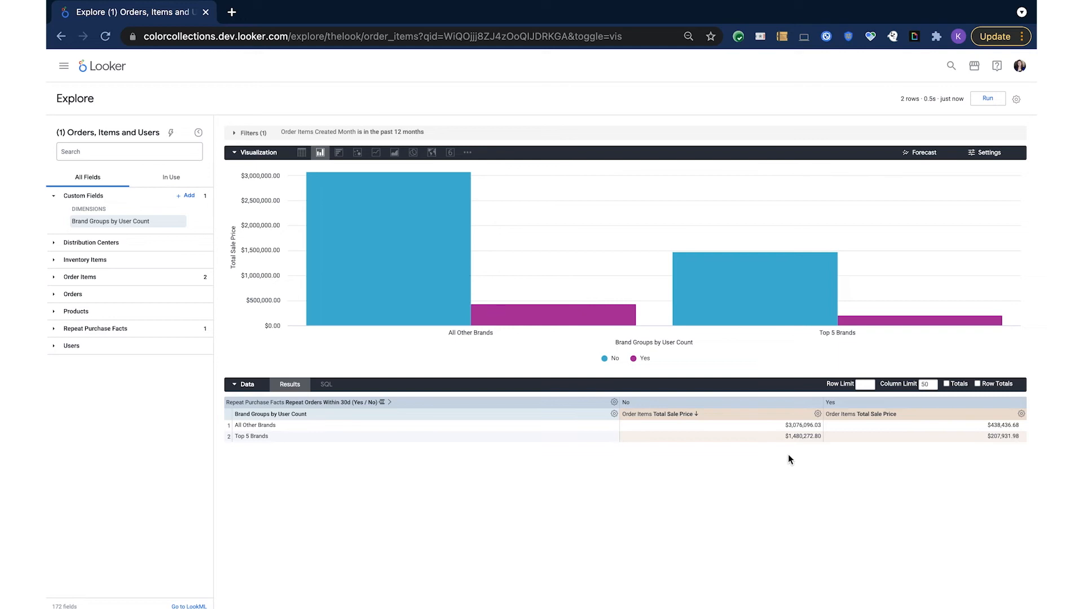
Add a percent of column quick calculation for Order Items Total Sale Price and run the query
left_click(817, 415)
mouse_move(804, 450)
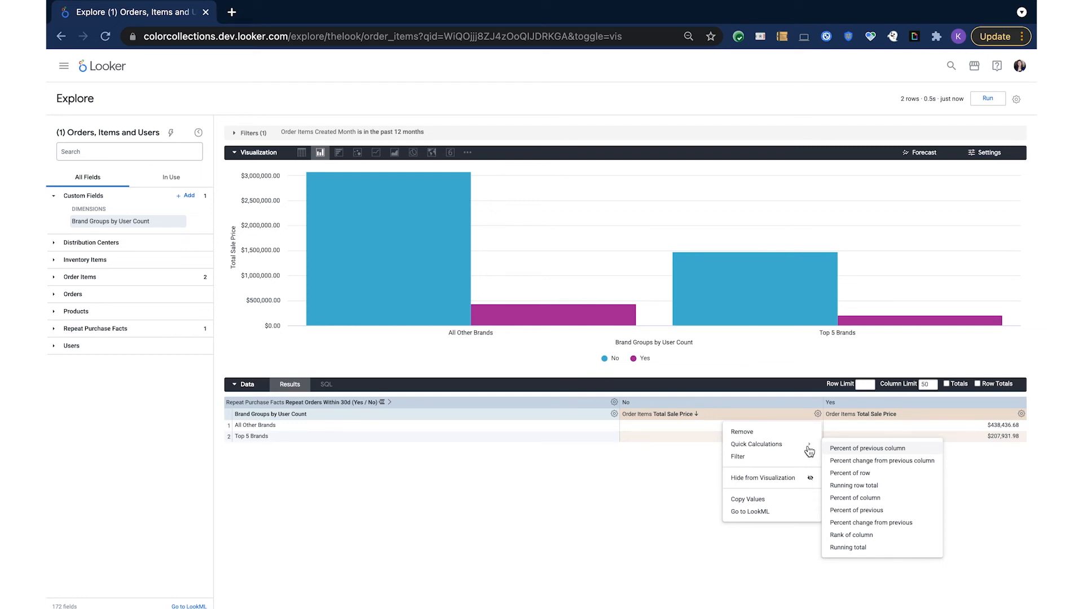
left_click(873, 497)
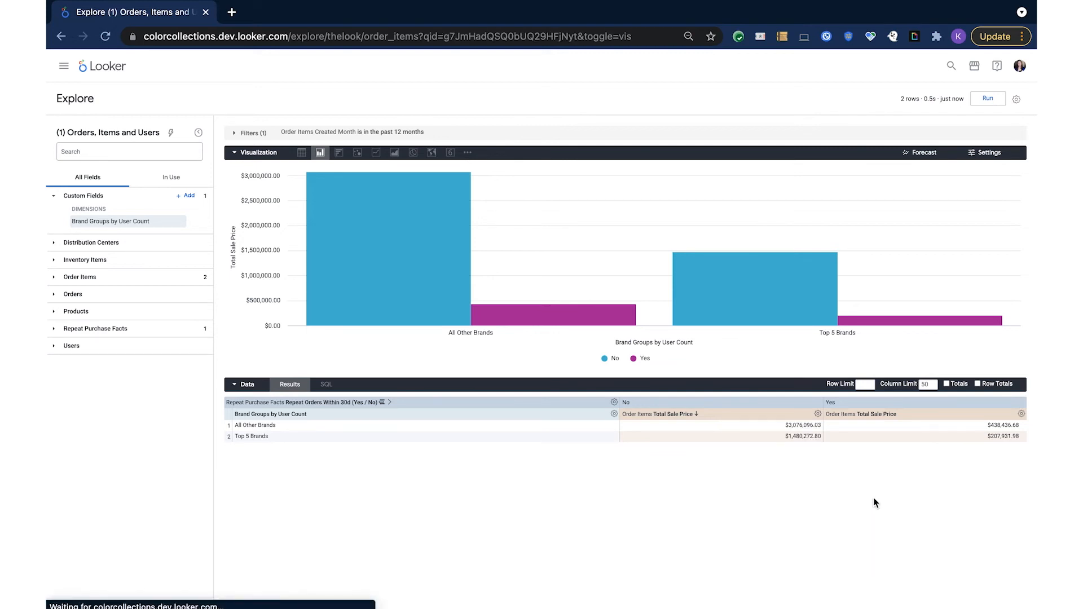
left_click(994, 101)
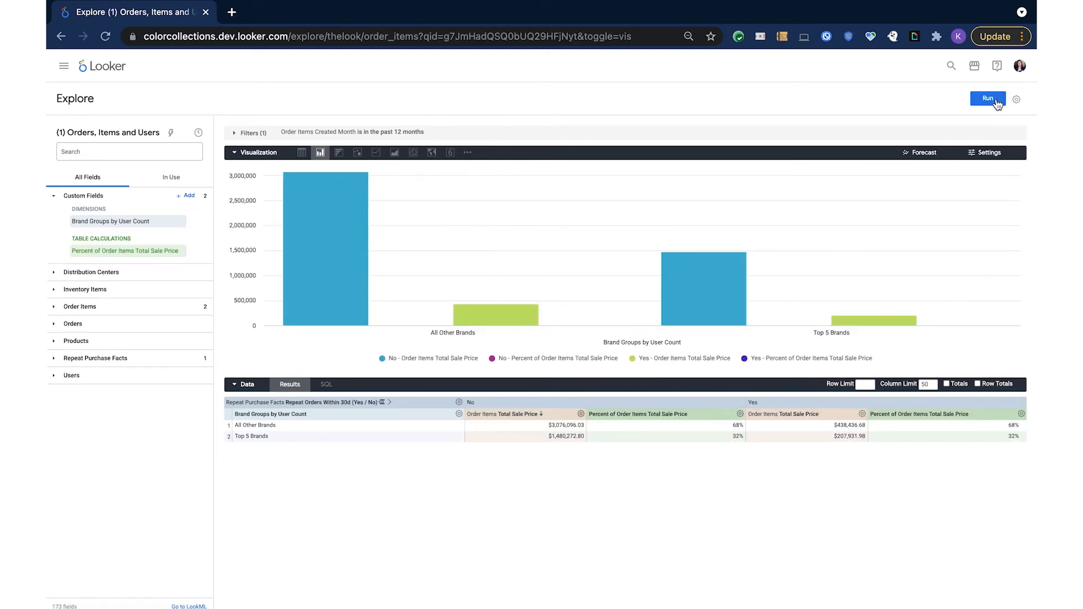
left_click(581, 414)
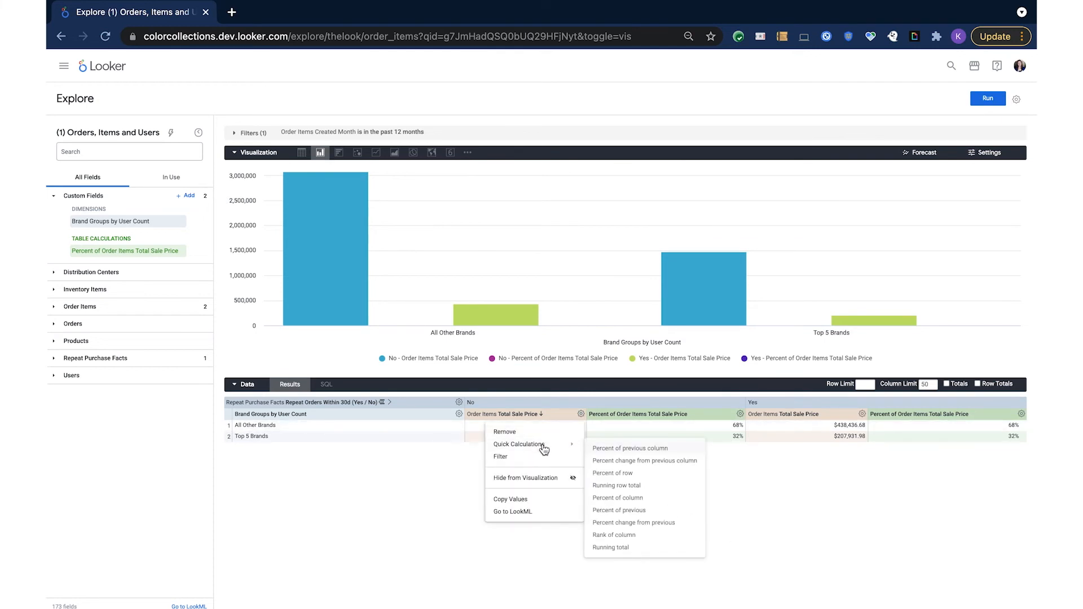
left_click(546, 445)
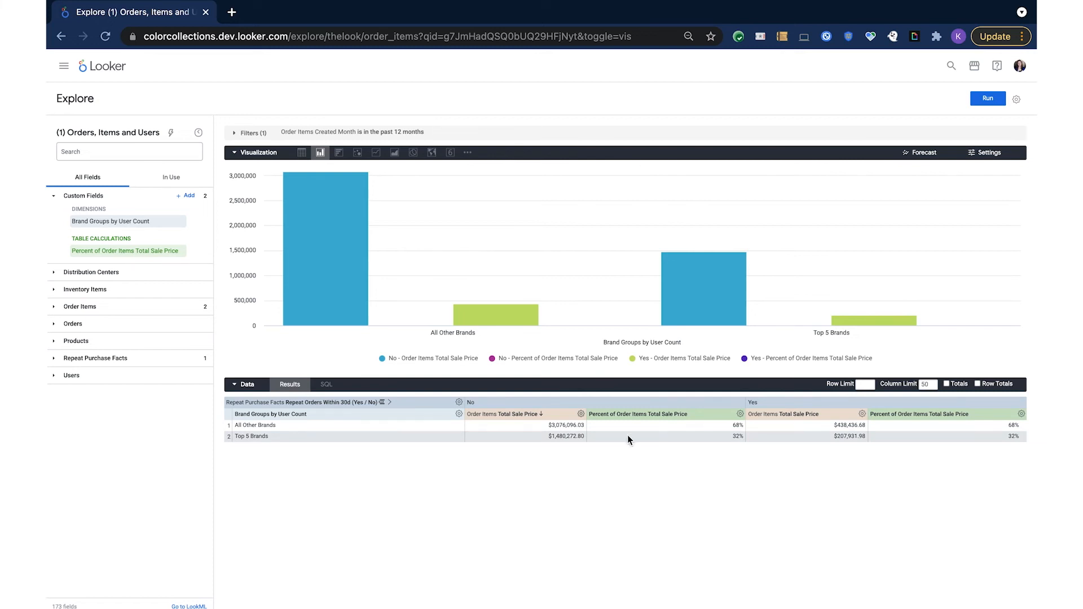
Clear all fields and filters from the query and add the Distribution Centers Name dimension
left_click(162, 180)
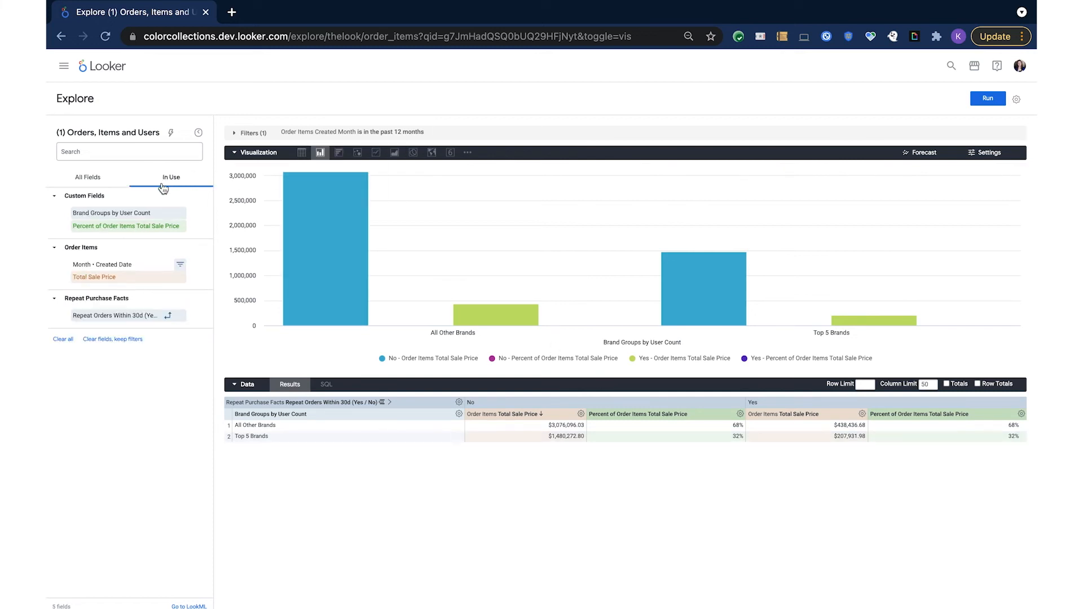
left_click(63, 340)
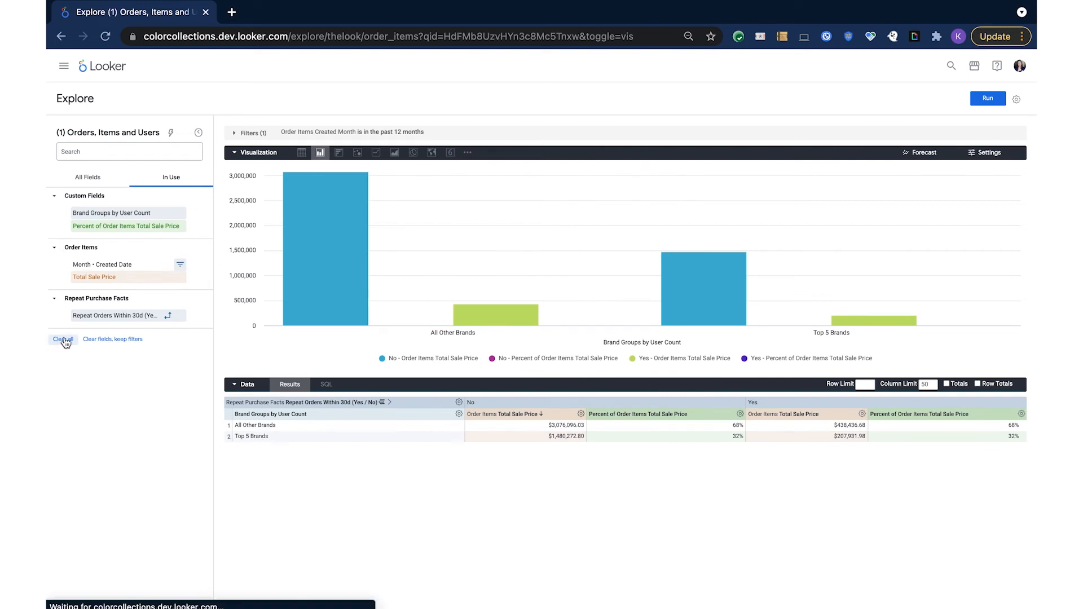
left_click(93, 187)
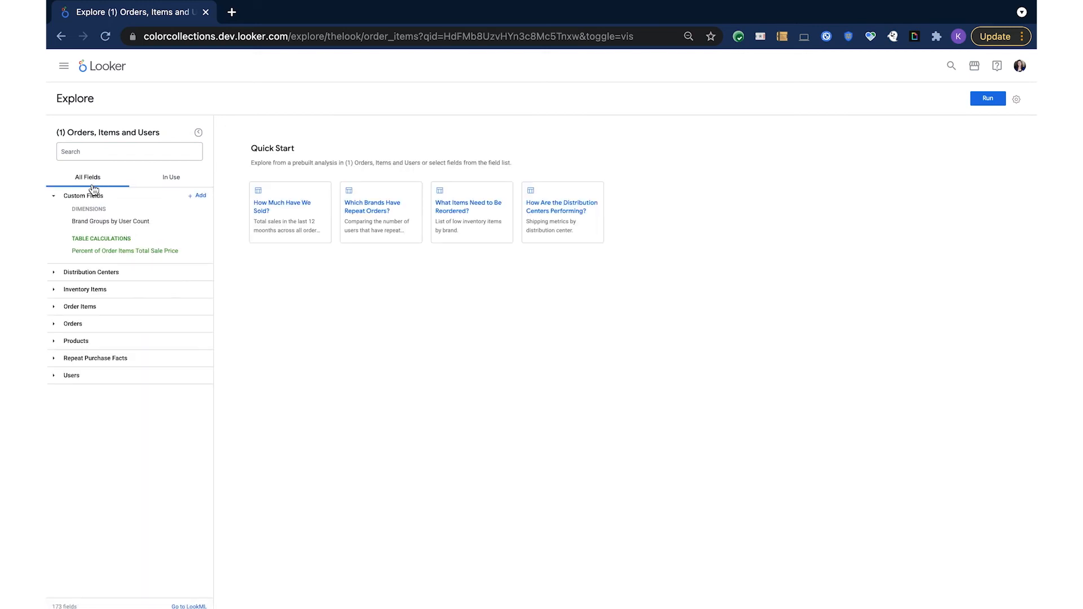
left_click(54, 272)
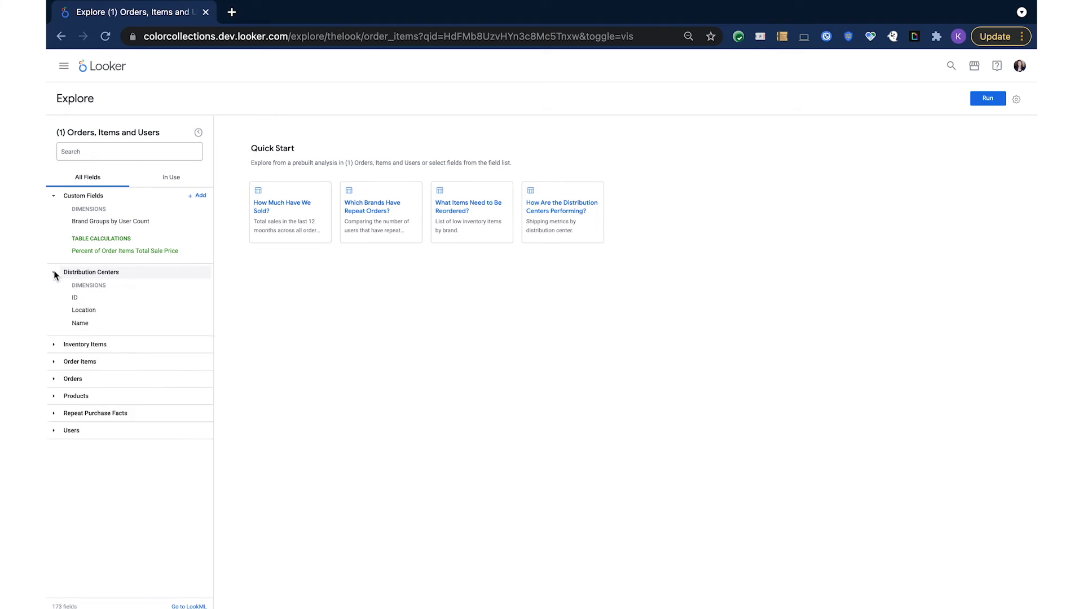
left_click(103, 322)
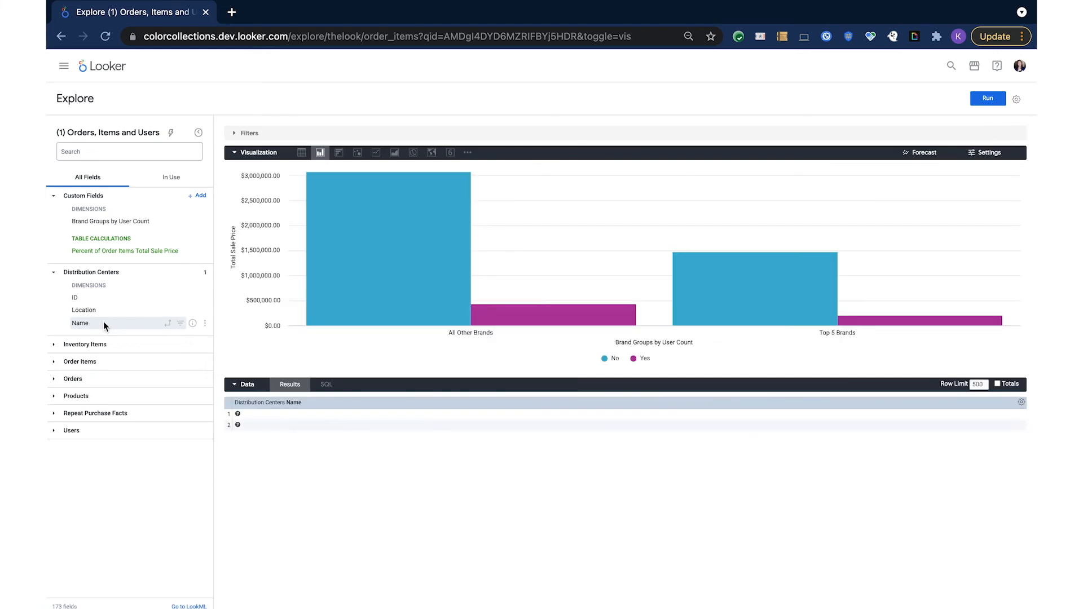
Add a custom count measure based on the Inventory Items ID field and run the query
left_click(82, 344)
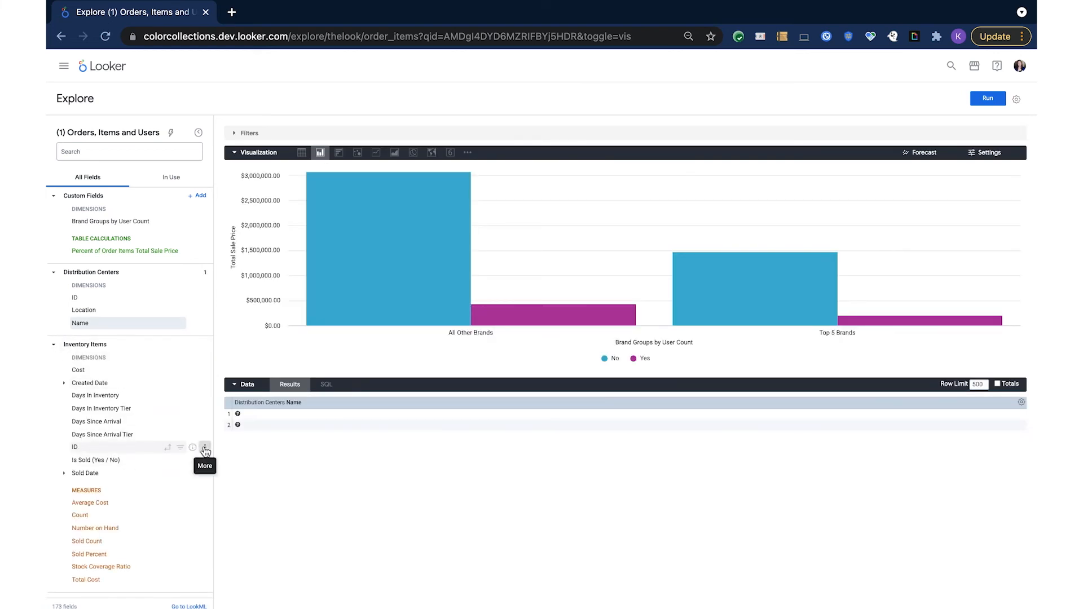
left_click(205, 448)
left_click(216, 481)
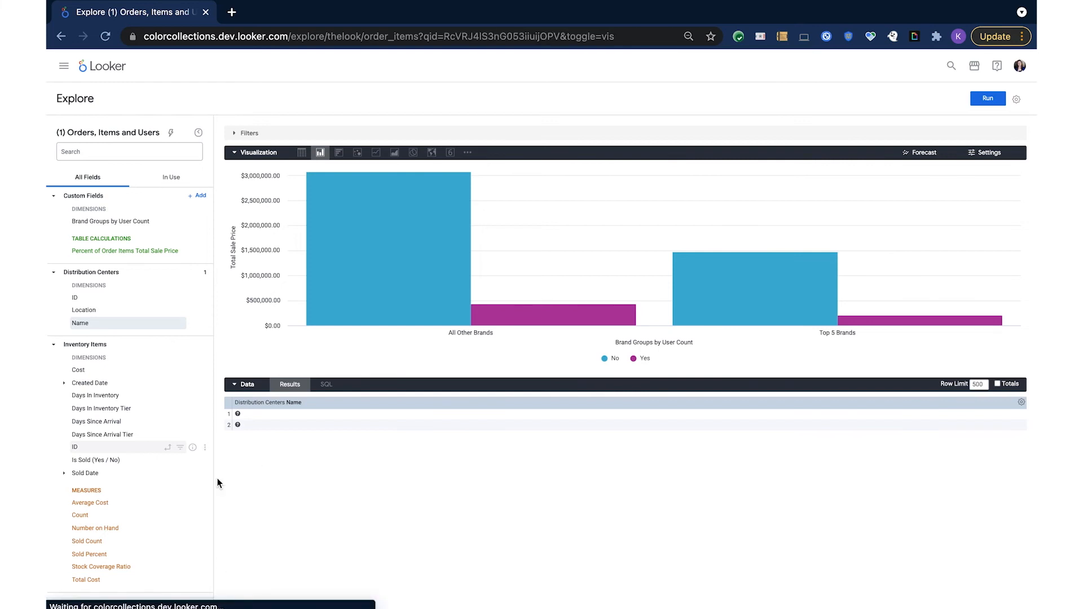
left_click(975, 106)
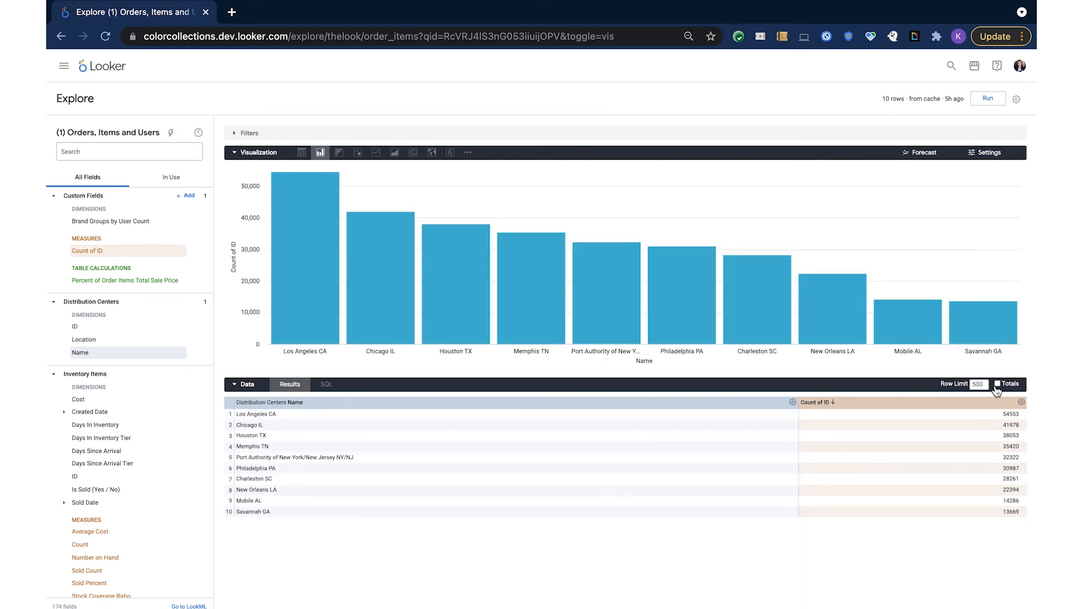
Edit the custom Count of ID measure and rename it "Inventory Orders"
left_click(1022, 404)
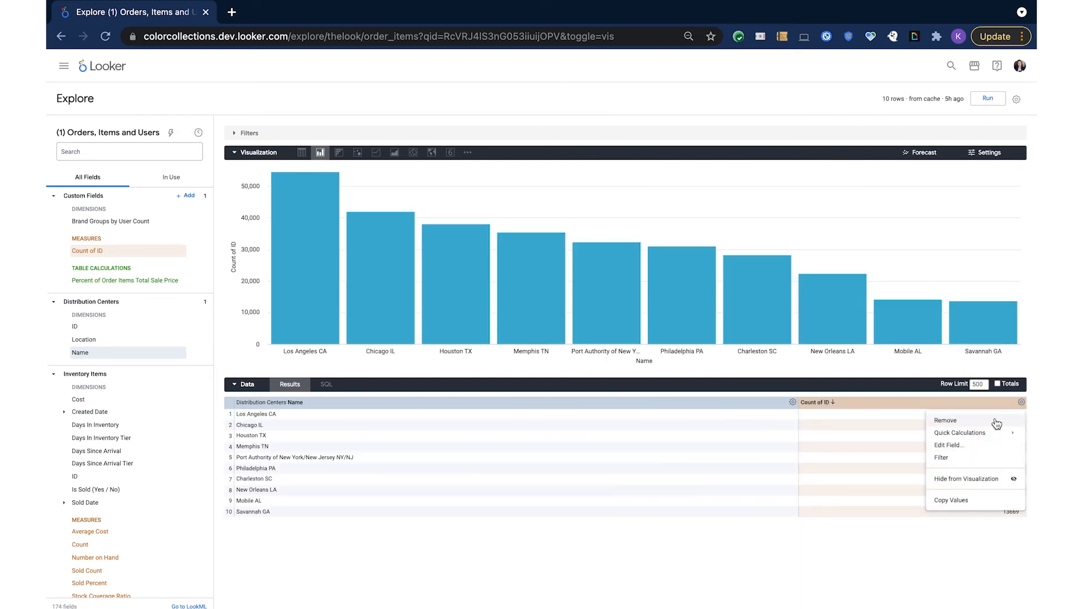
left_click(959, 446)
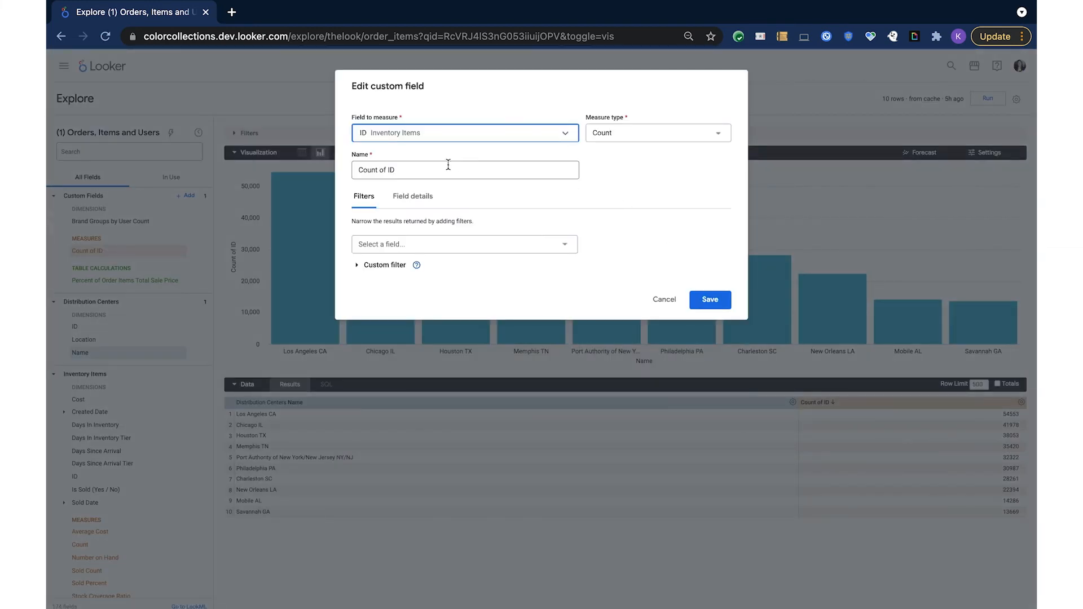
triple_click(414, 166)
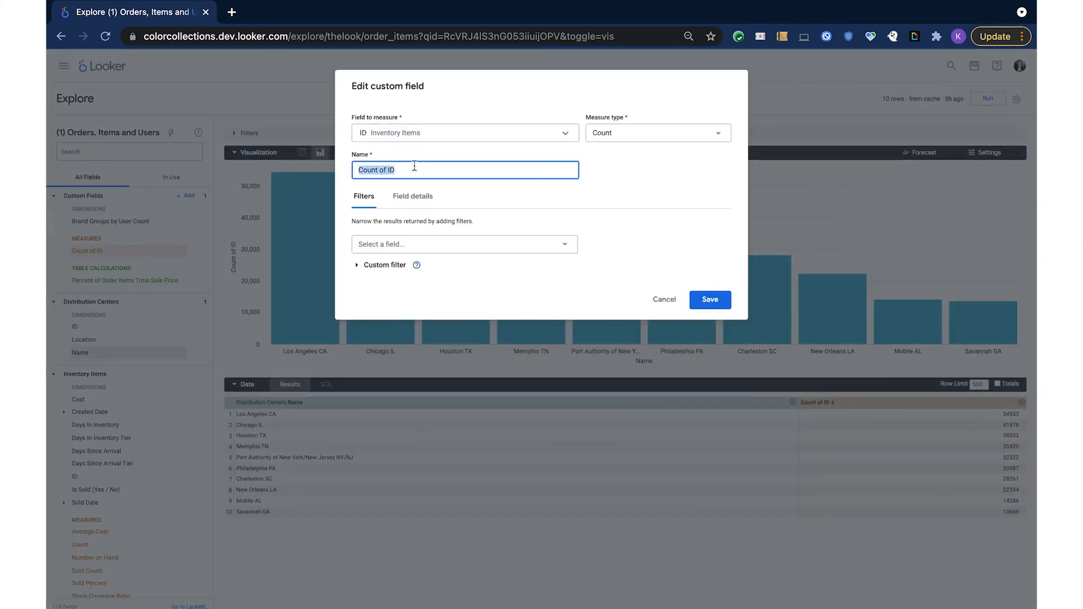
left_click(415, 169)
left_click_drag(415, 170, 311, 155)
type("Invent")
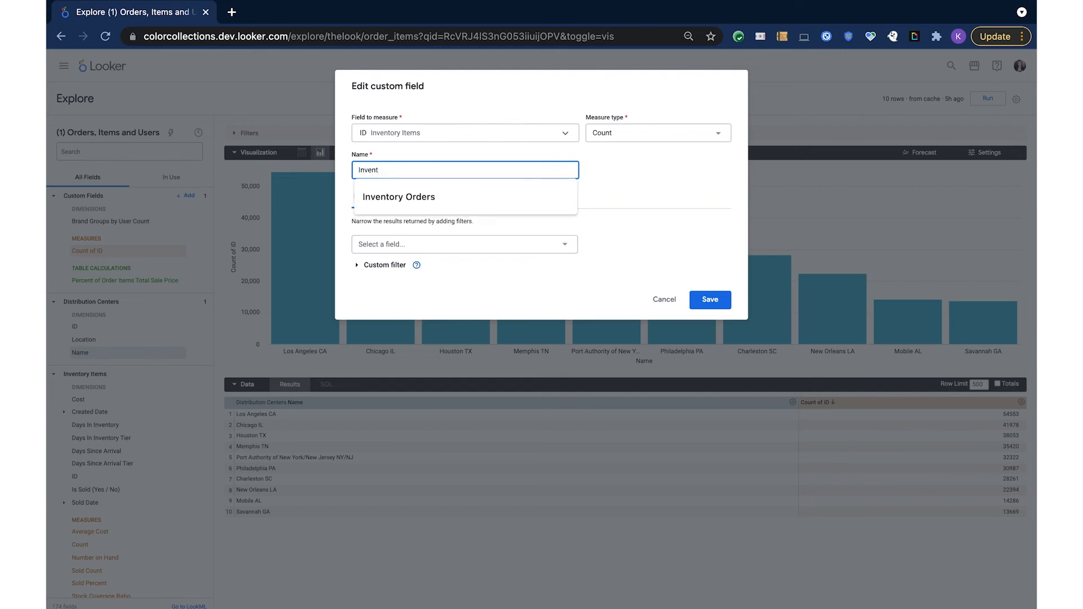
left_click(397, 197)
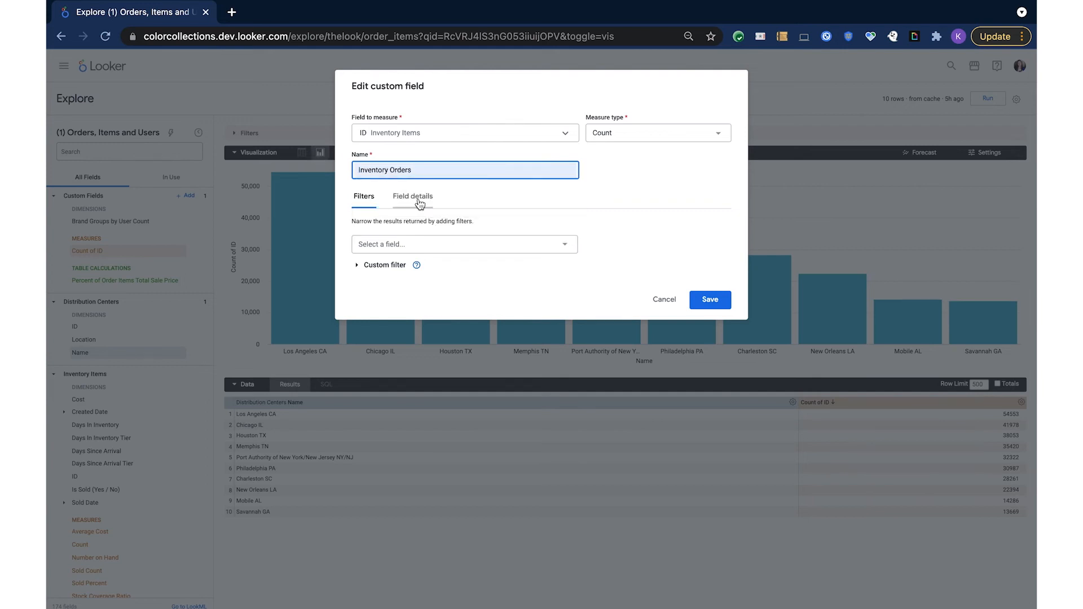
Set the custom measure's format to Decimals with 0 decimal places and save the field
left_click(419, 203)
left_click(438, 238)
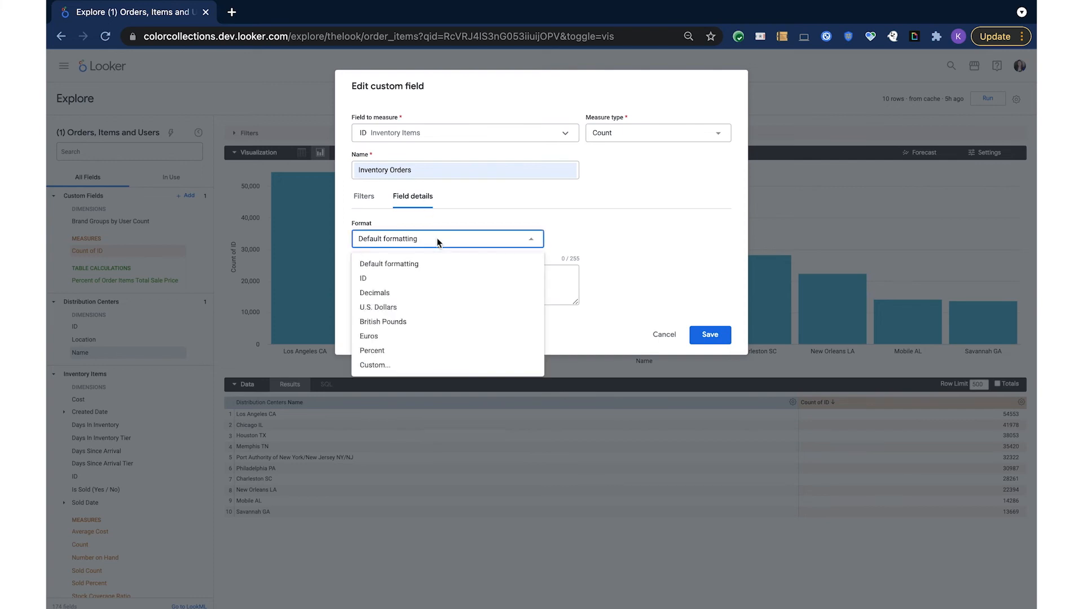
left_click(418, 292)
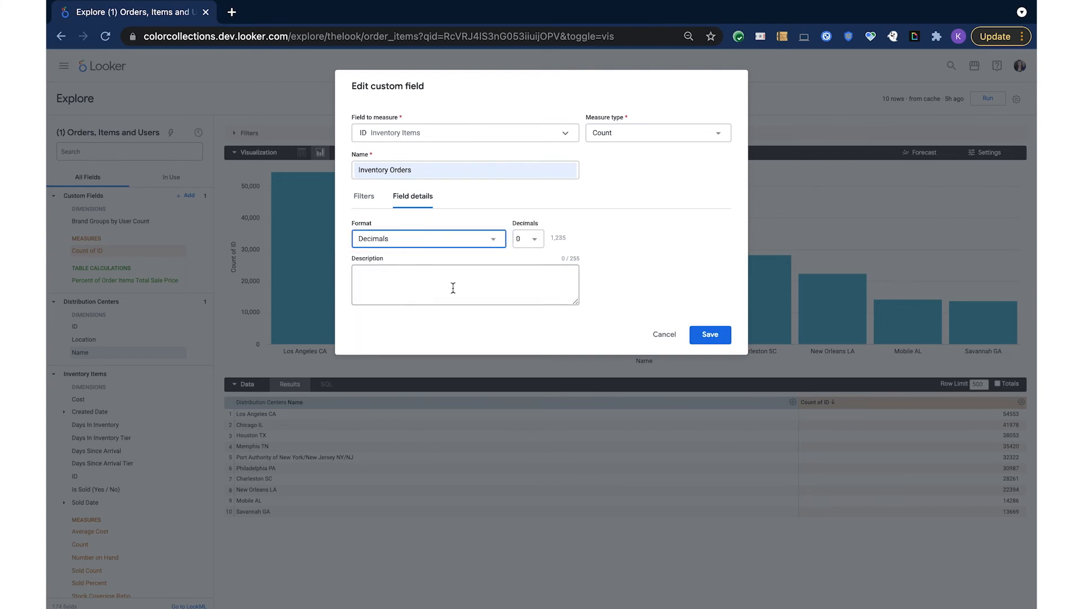
left_click(710, 337)
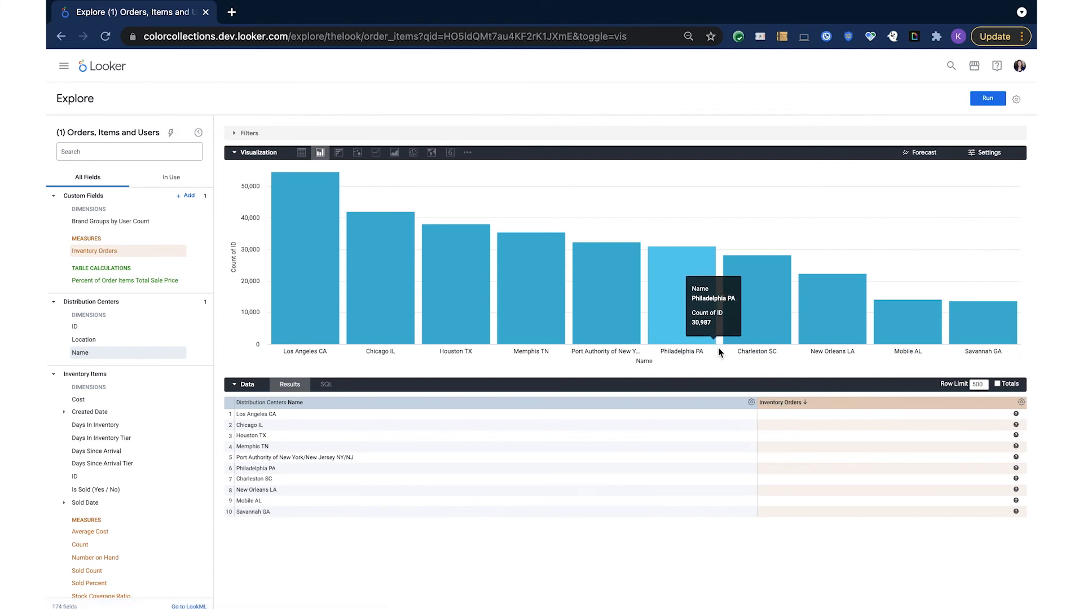
Sort the results by Distribution Centers Name in ascending order and rerun the query
left_click(674, 404)
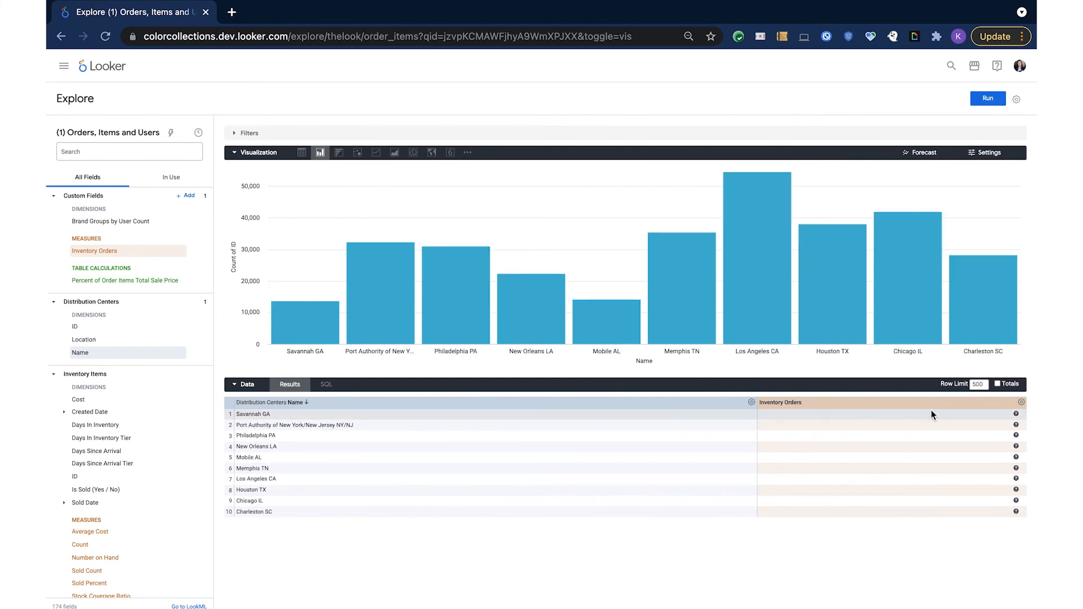
left_click(629, 406)
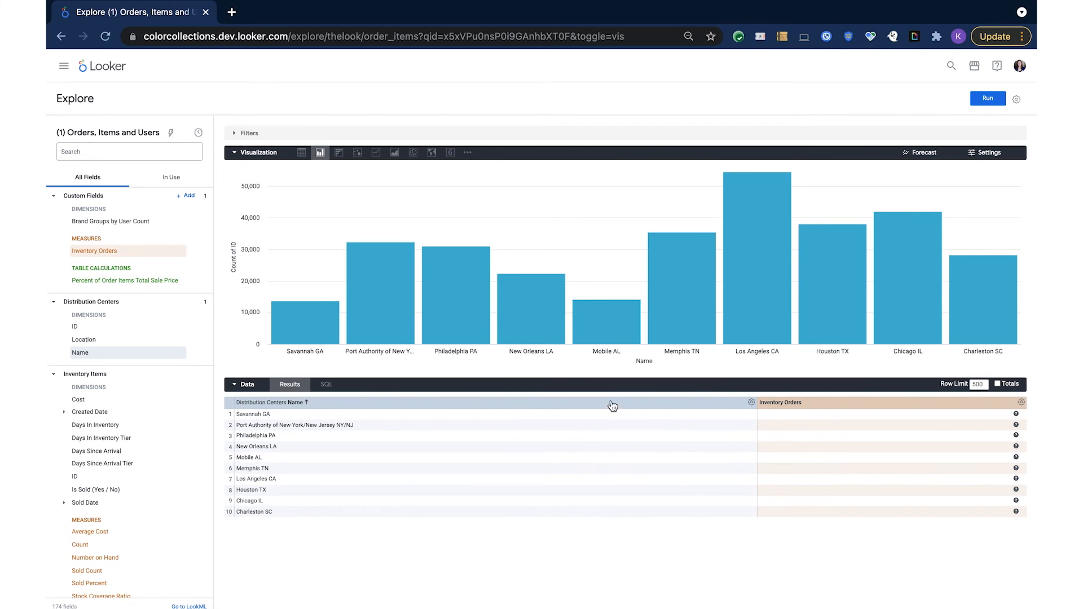
left_click(987, 100)
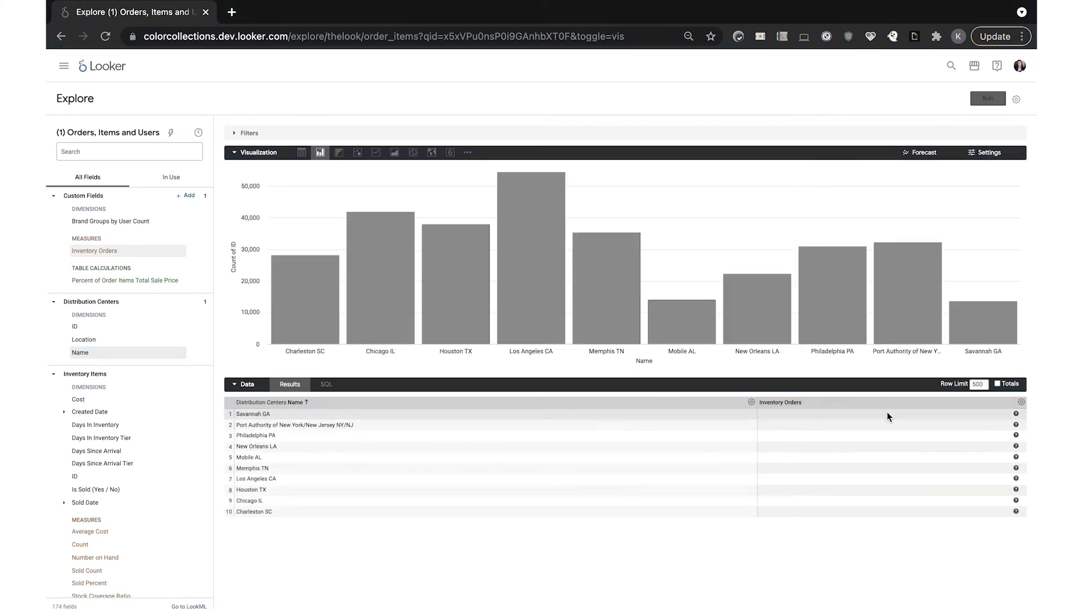
Add a rank of column quick calculation for Inventory Orders and run the query
left_click(1020, 402)
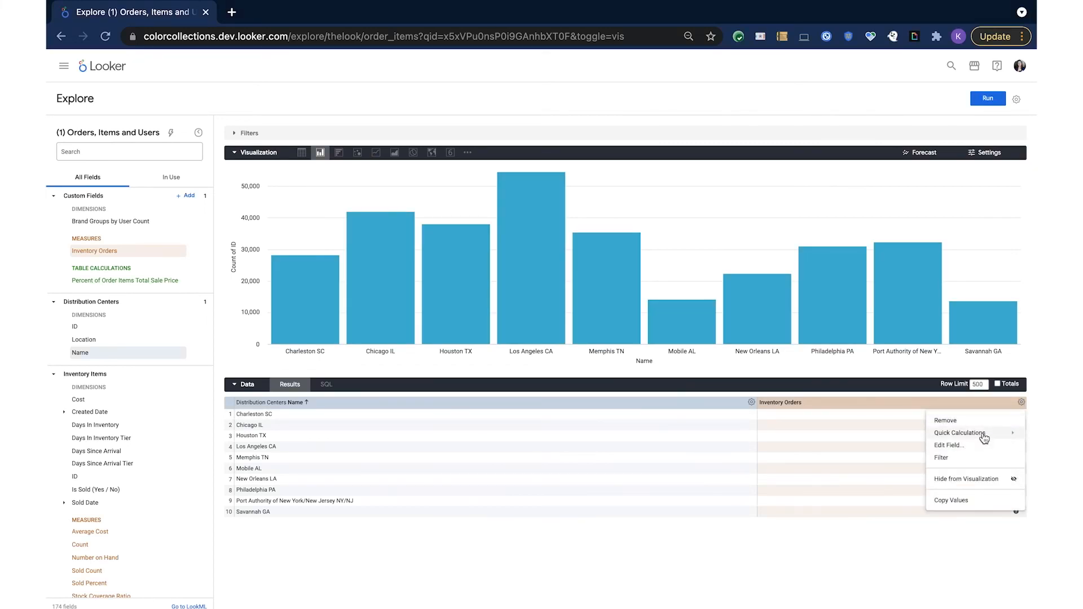
mouse_move(984, 434)
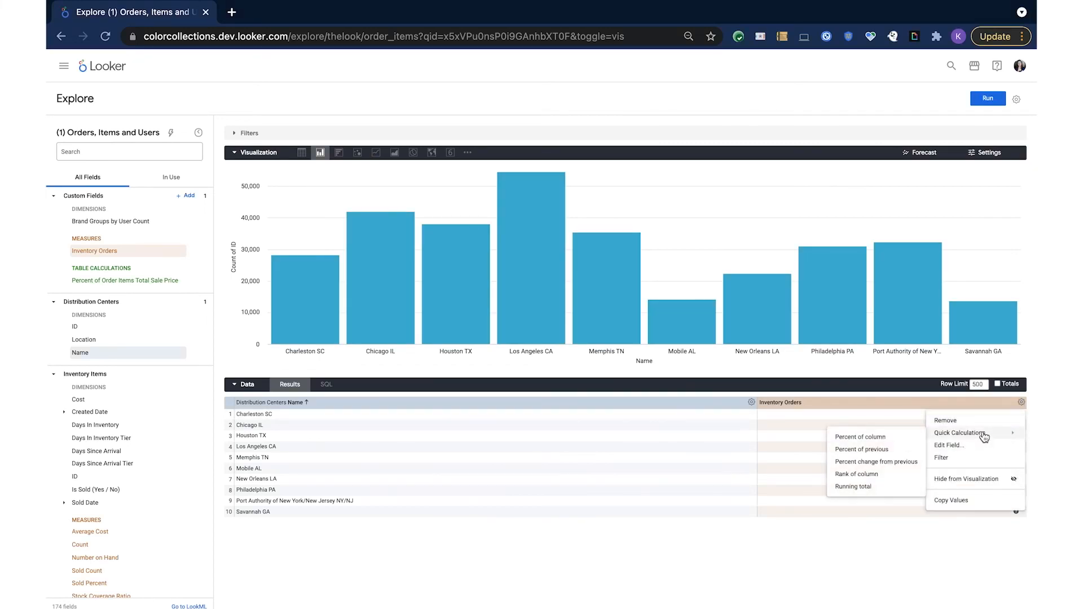
left_click(888, 474)
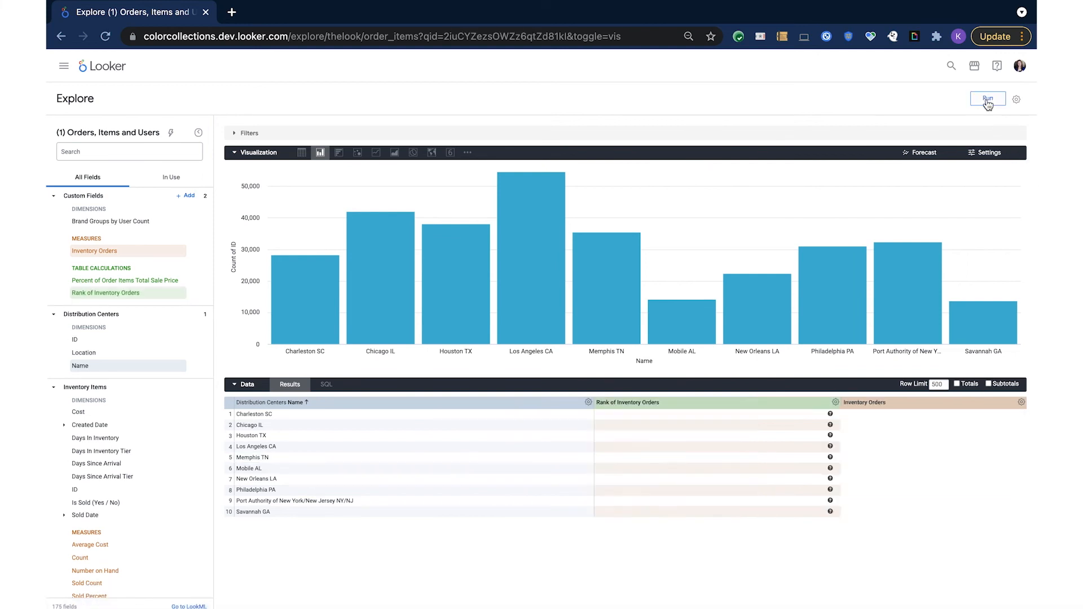
left_click(988, 99)
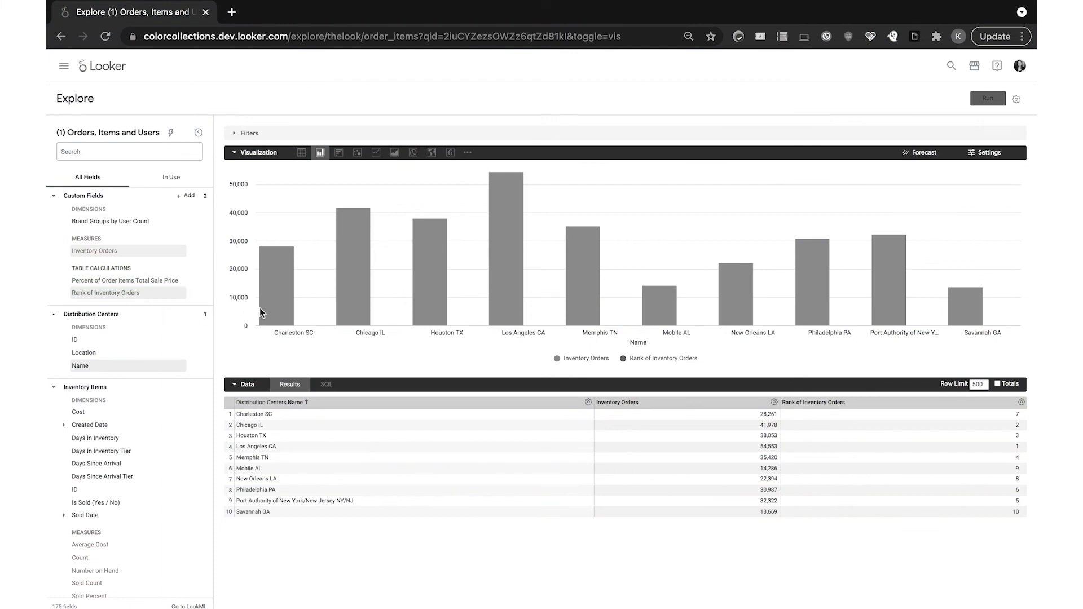
Load the prebuilt Quick Start analysis "How Much Have We Sold?"
mouse_move(817, 306)
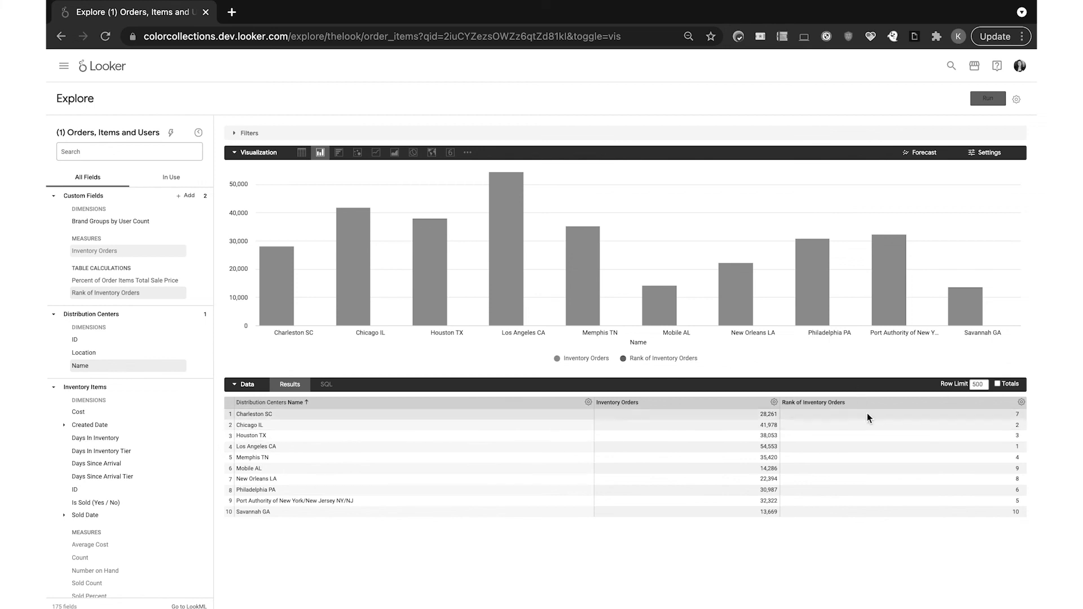
left_click(171, 133)
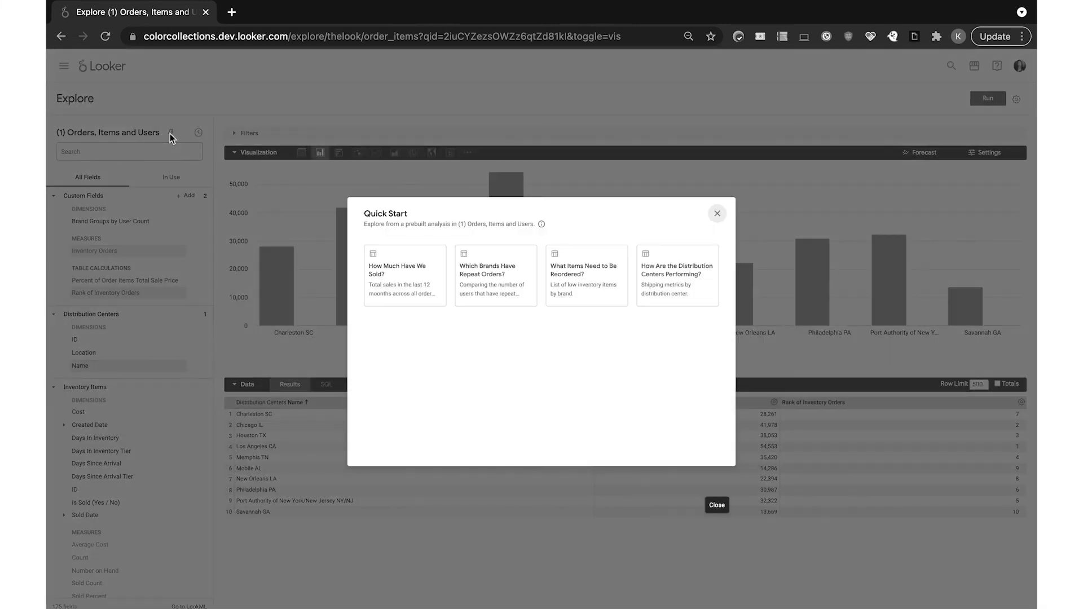
left_click(398, 281)
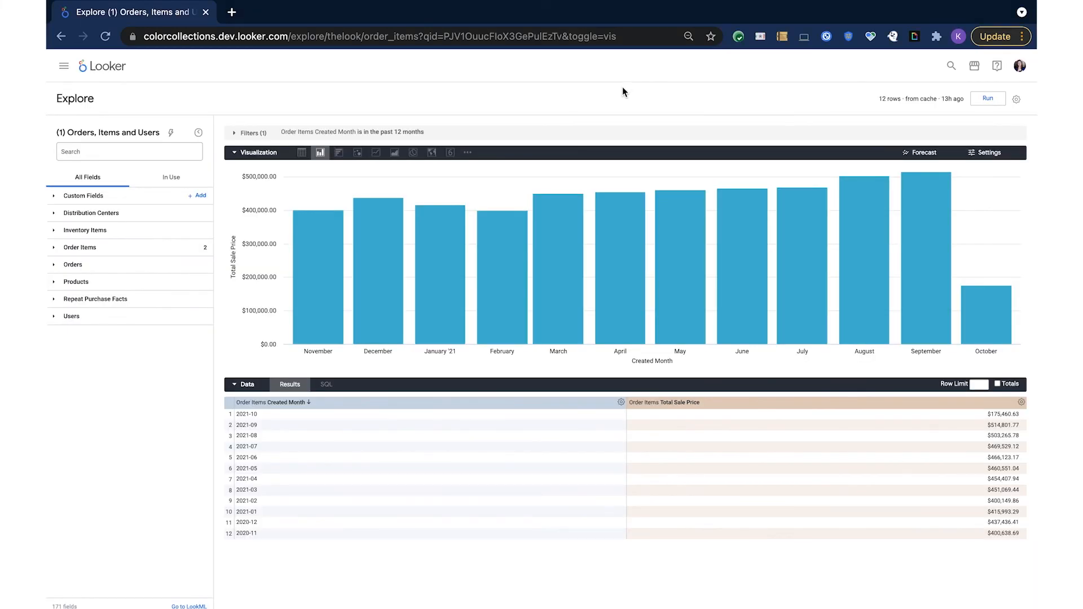
Switch the Order Items Created Date timeframe to Week and rerun the query
left_click(173, 179)
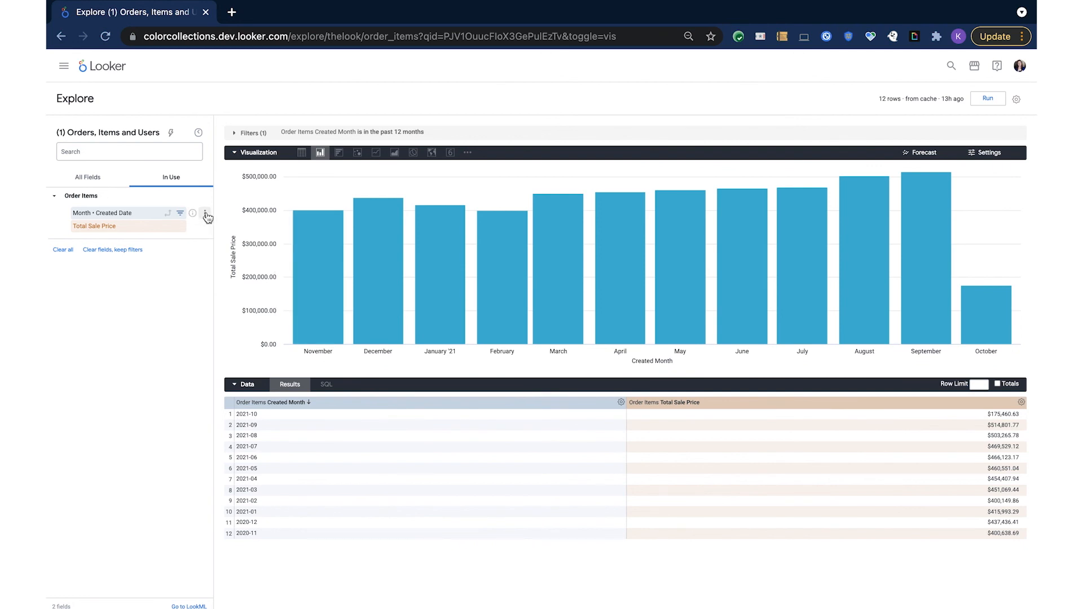
left_click(207, 214)
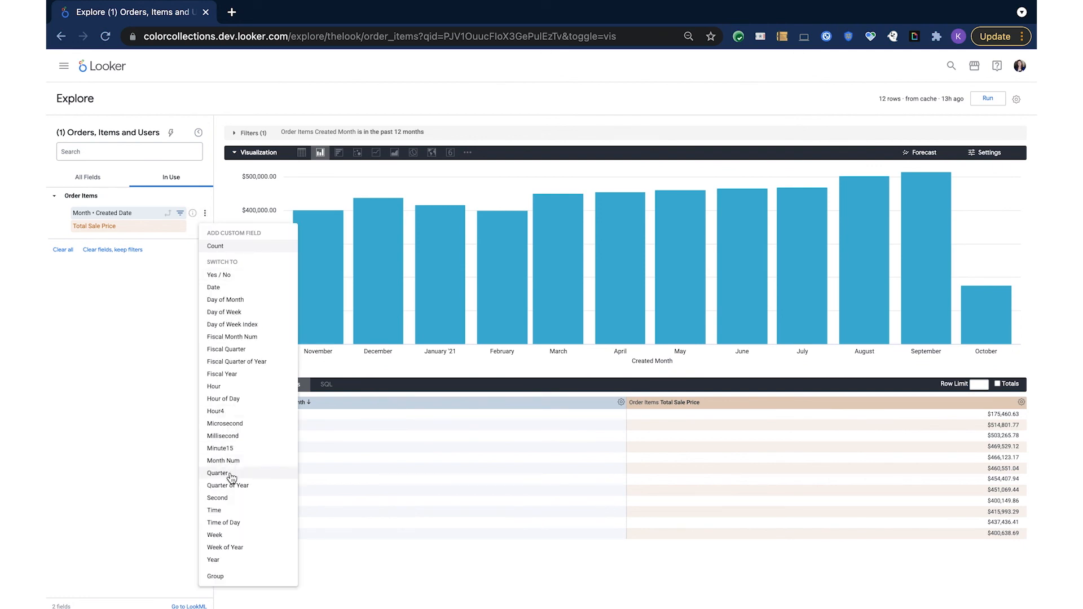
left_click(232, 539)
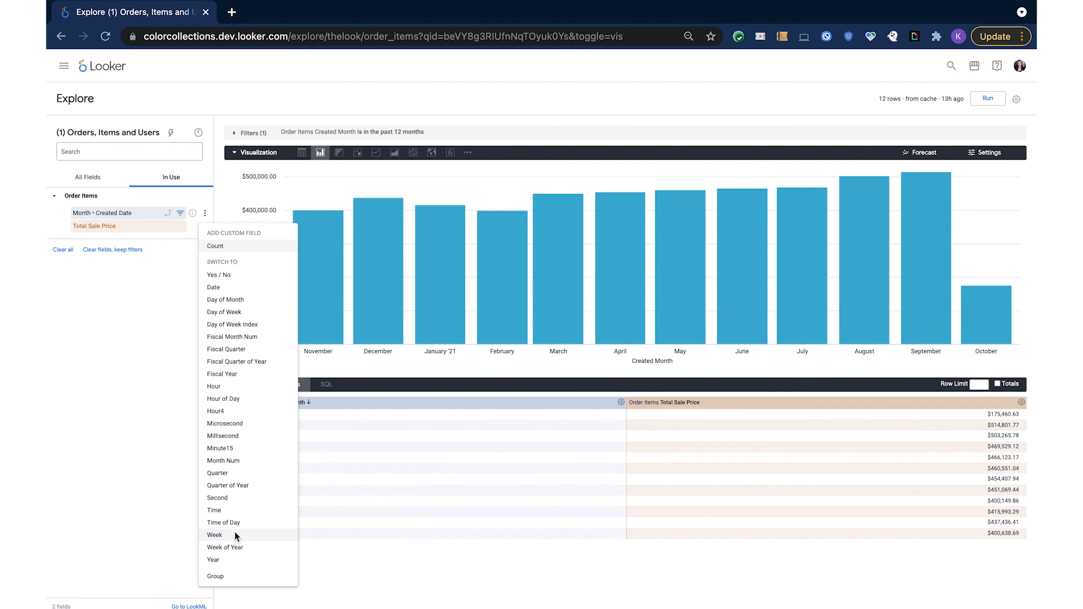
key("super+Return")
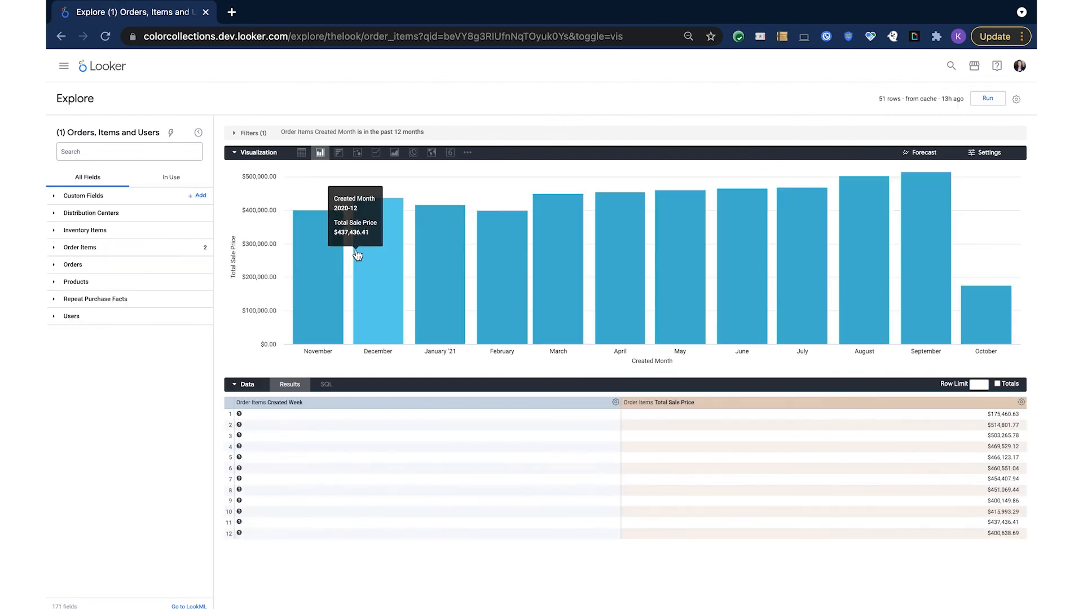
Change the visualization to a line chart and fill in missing dates for Order Items Created Week
left_click(375, 153)
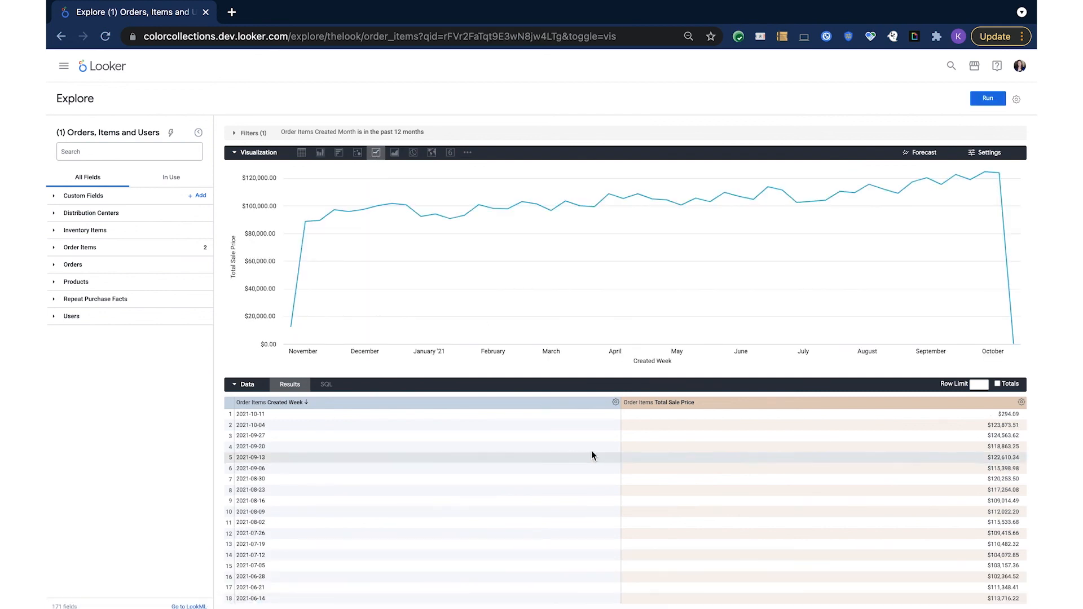
left_click(616, 403)
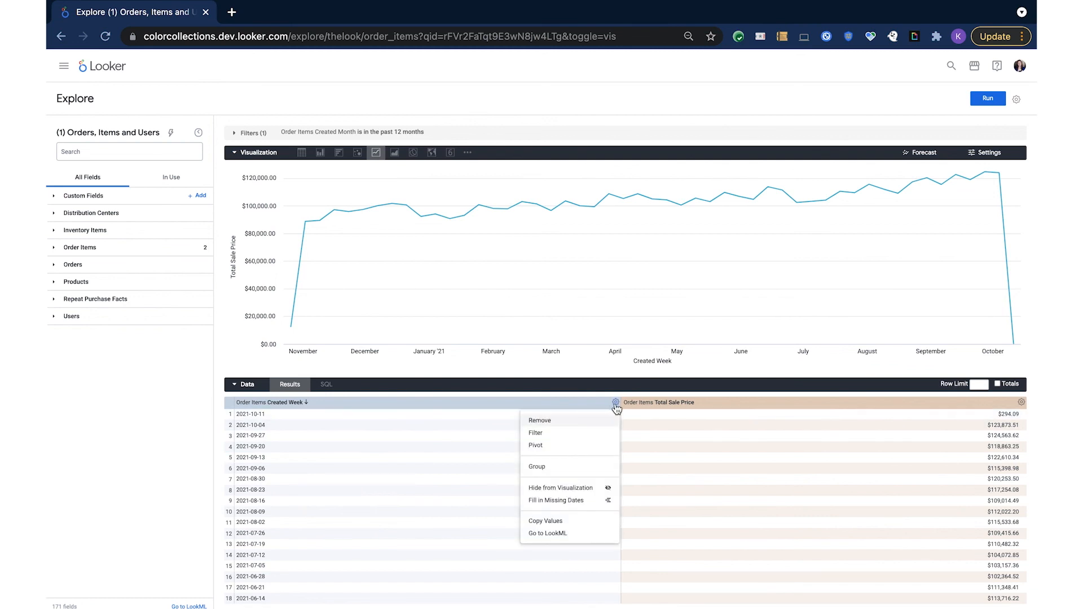
left_click(554, 501)
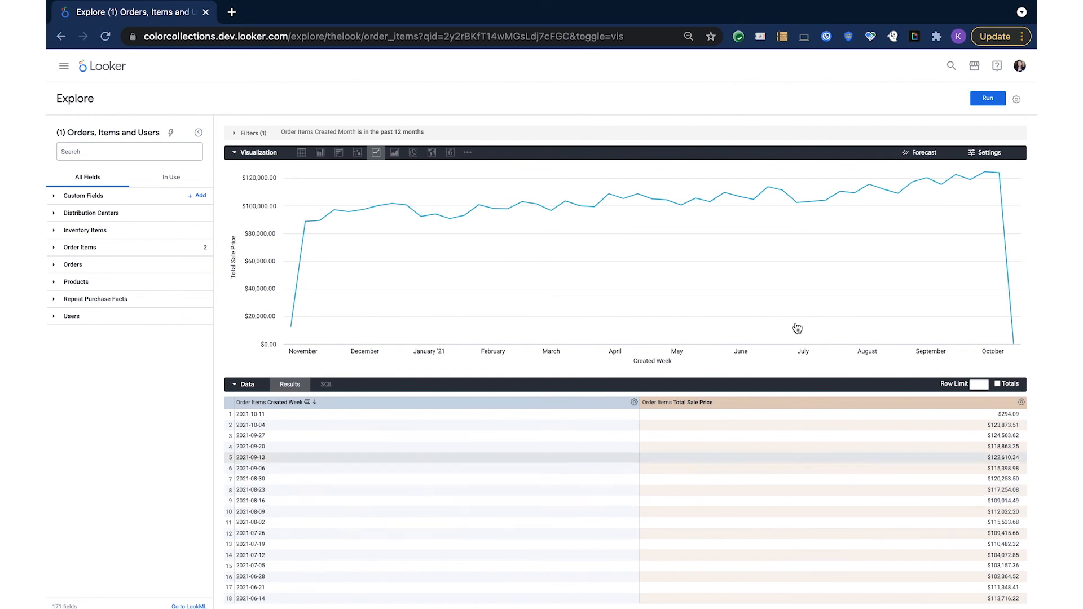
Set up a forecast of Total Sale Price with a length of 6 weeks
left_click(924, 159)
left_click(922, 204)
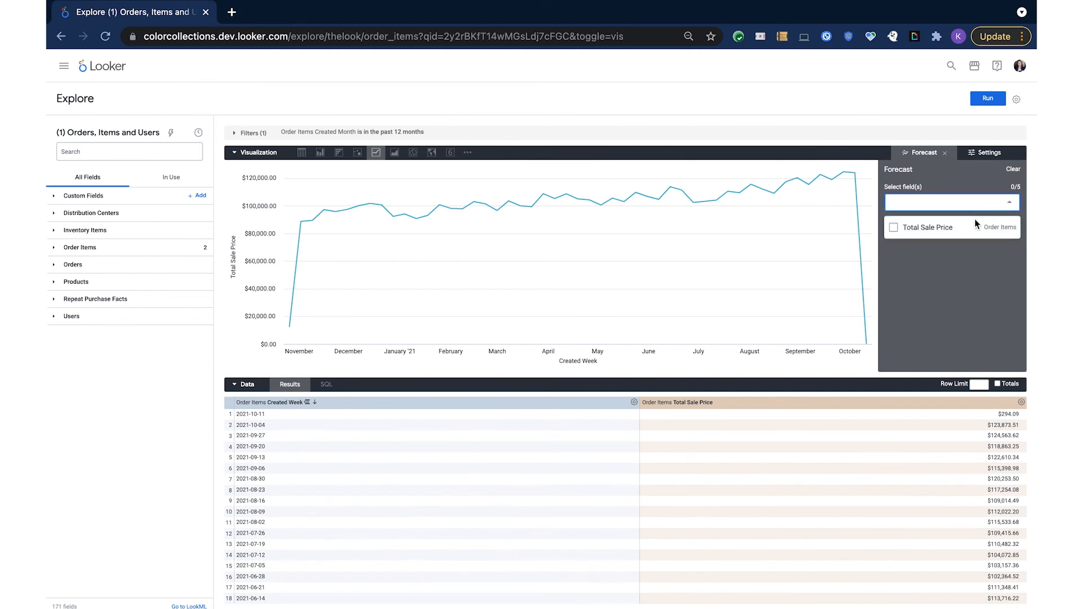
left_click(892, 229)
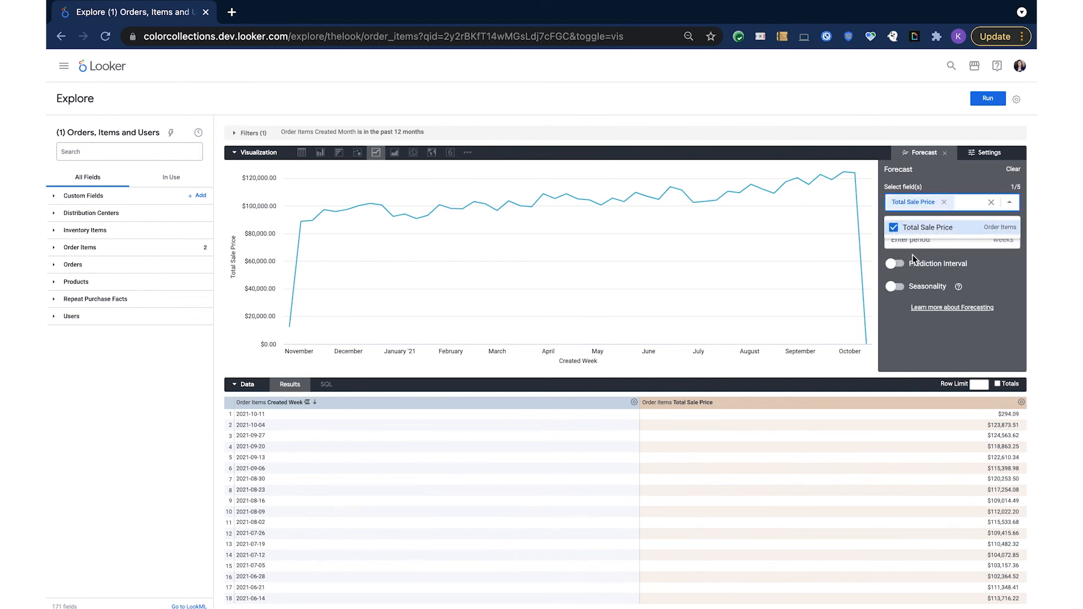
left_click(912, 254)
left_click(918, 245)
type("6")
Turn on the prediction interval for the forecast and run the query
left_click(900, 266)
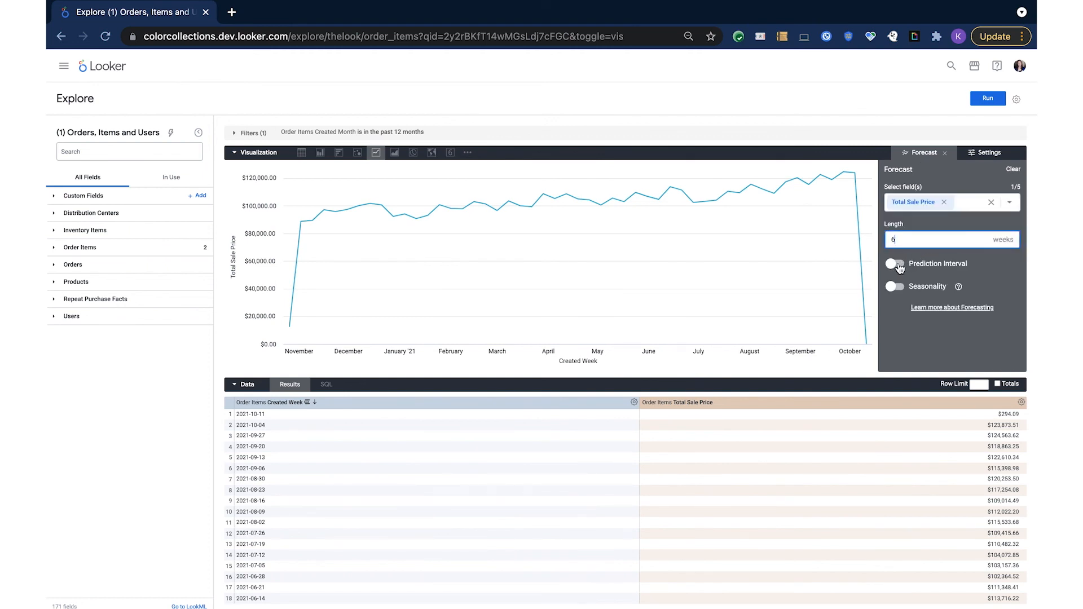
left_click(988, 105)
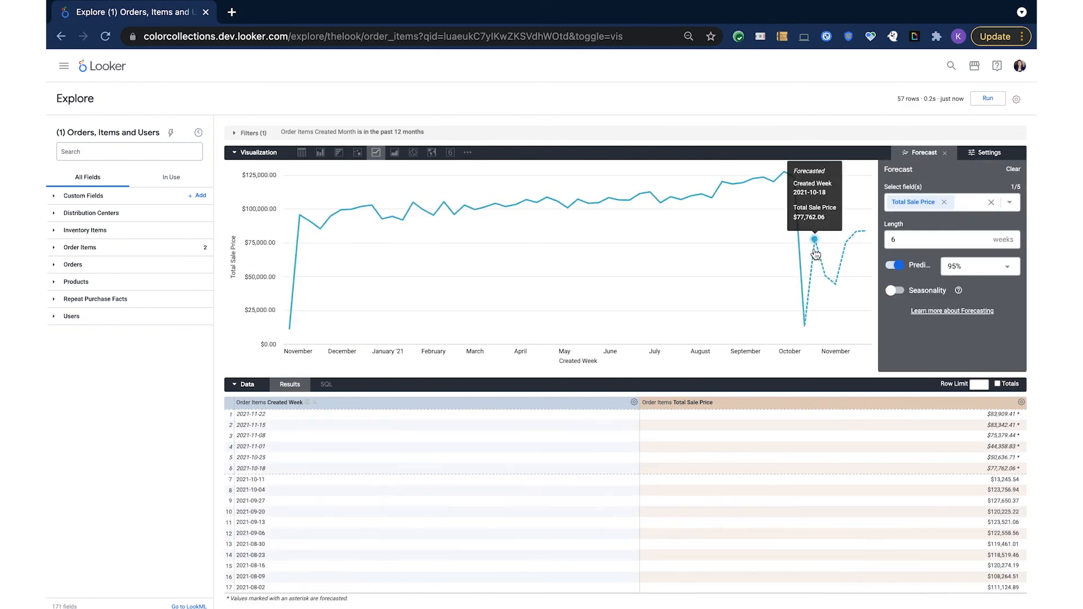
mouse_move(838, 273)
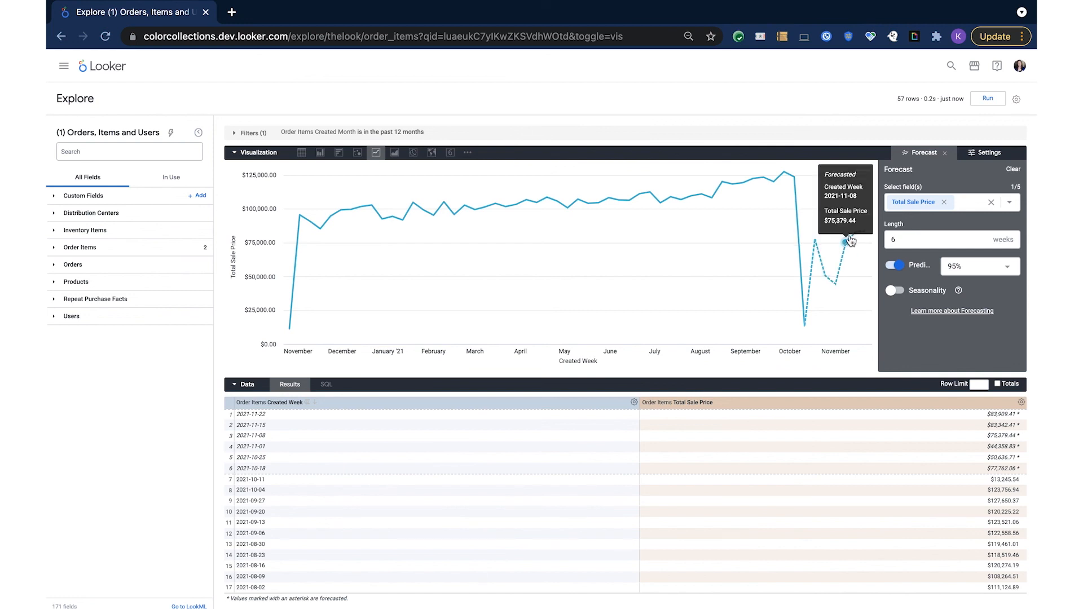